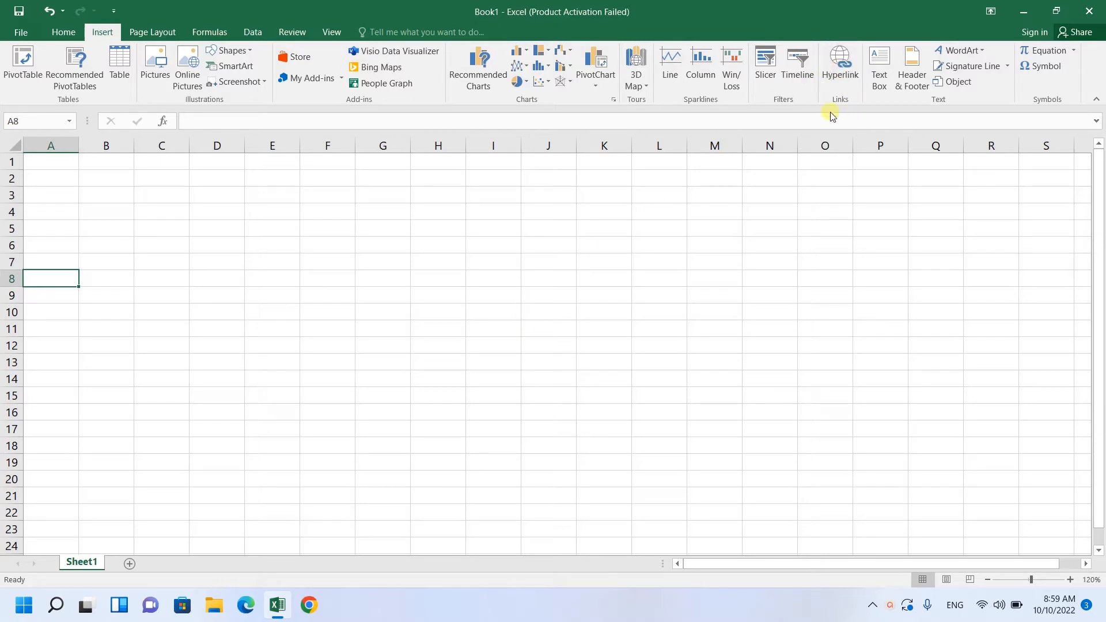
# Open the hyperlink settings for cell A2, then close them without changes
pyautogui.click(837, 68)
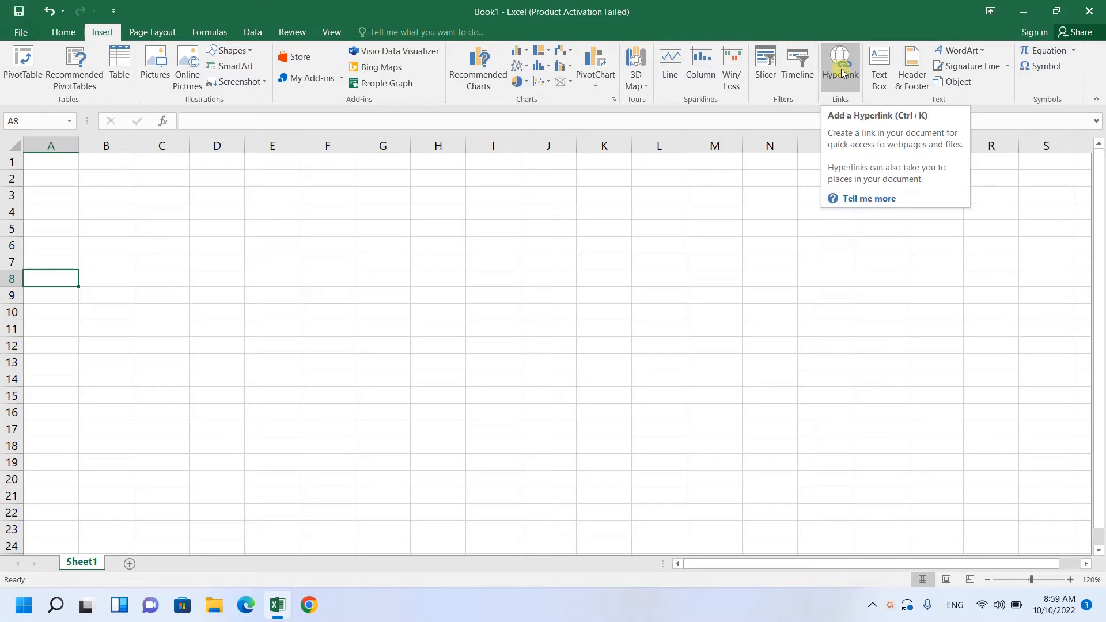
pyautogui.click(59, 174)
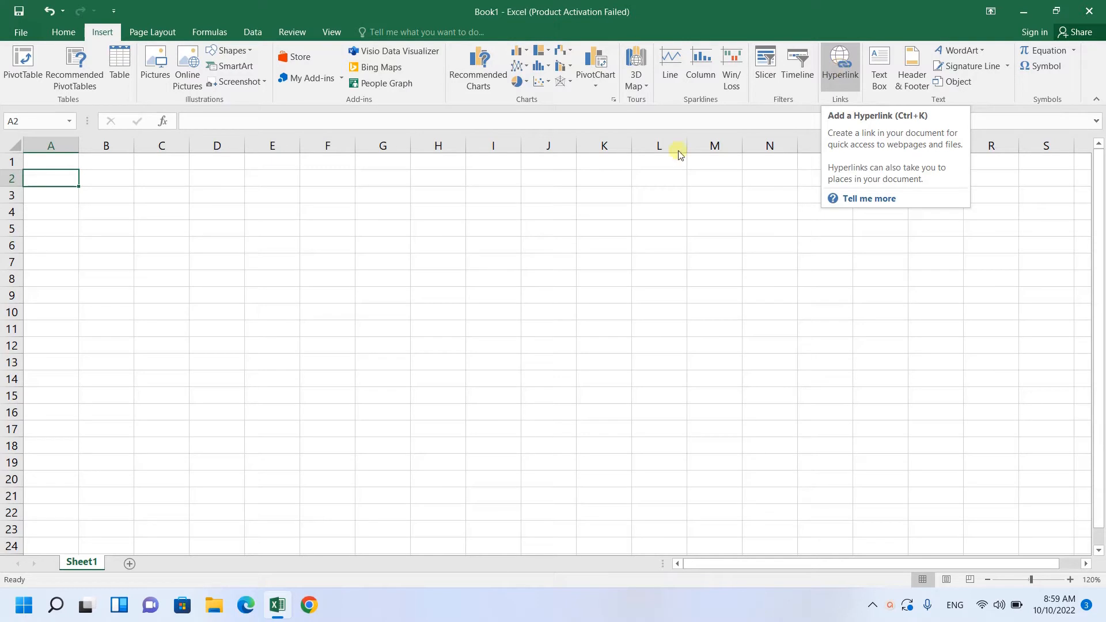
pyautogui.click(841, 65)
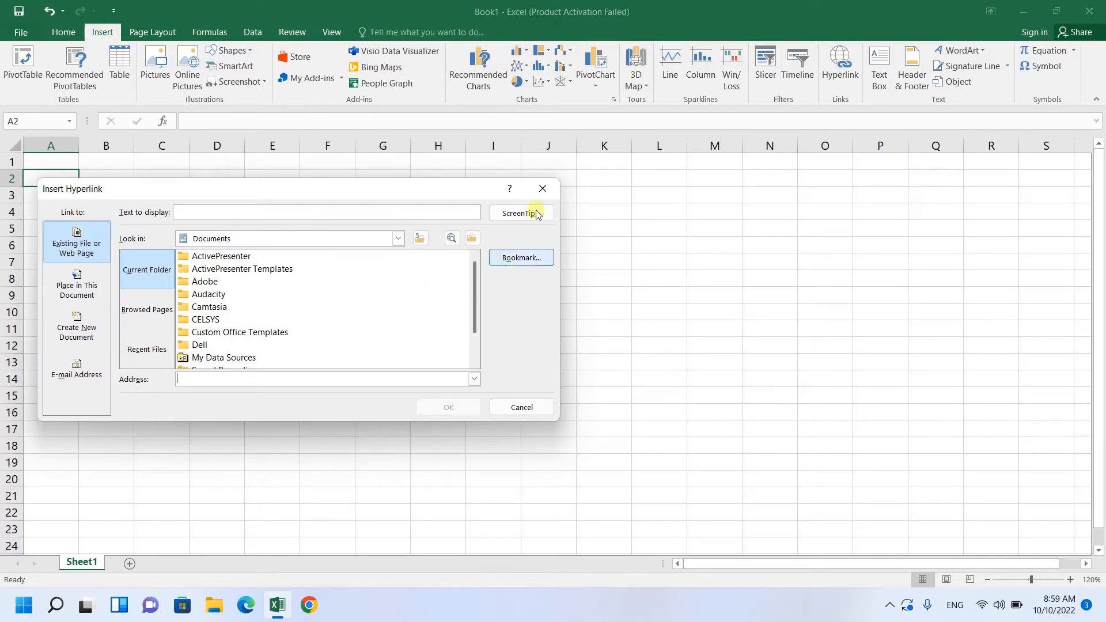
pyautogui.click(543, 188)
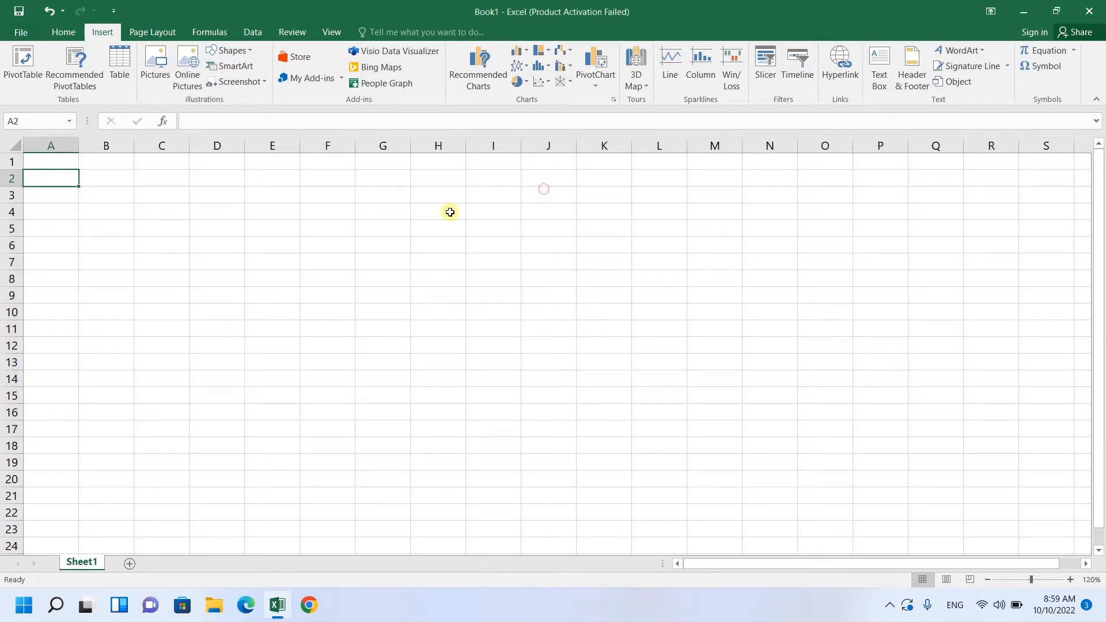
pyautogui.rightClick(43, 178)
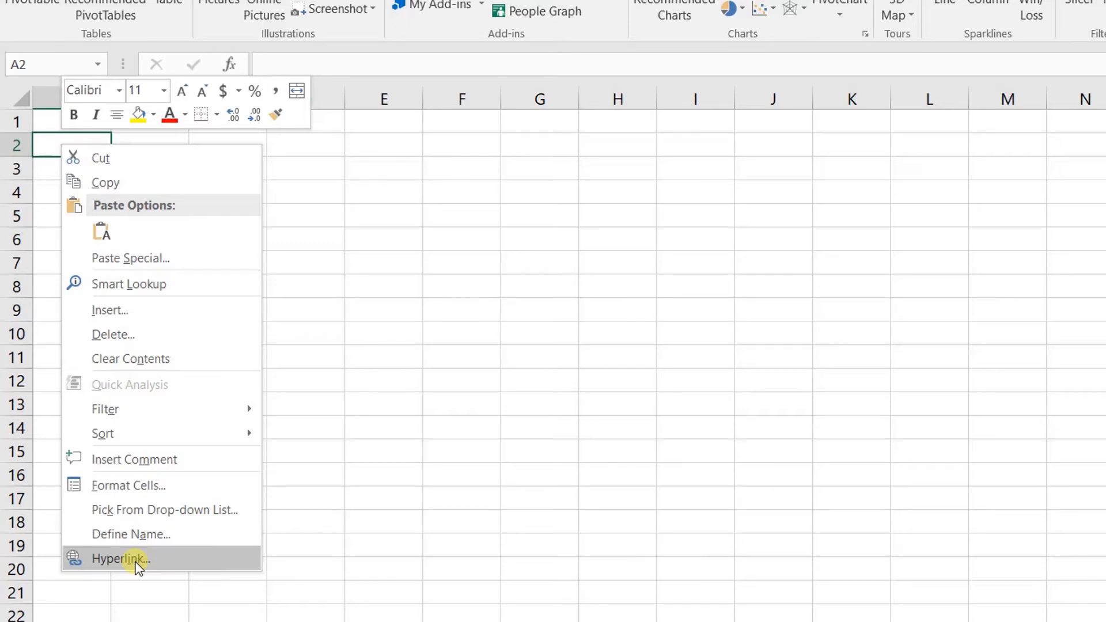
pyautogui.click(135, 560)
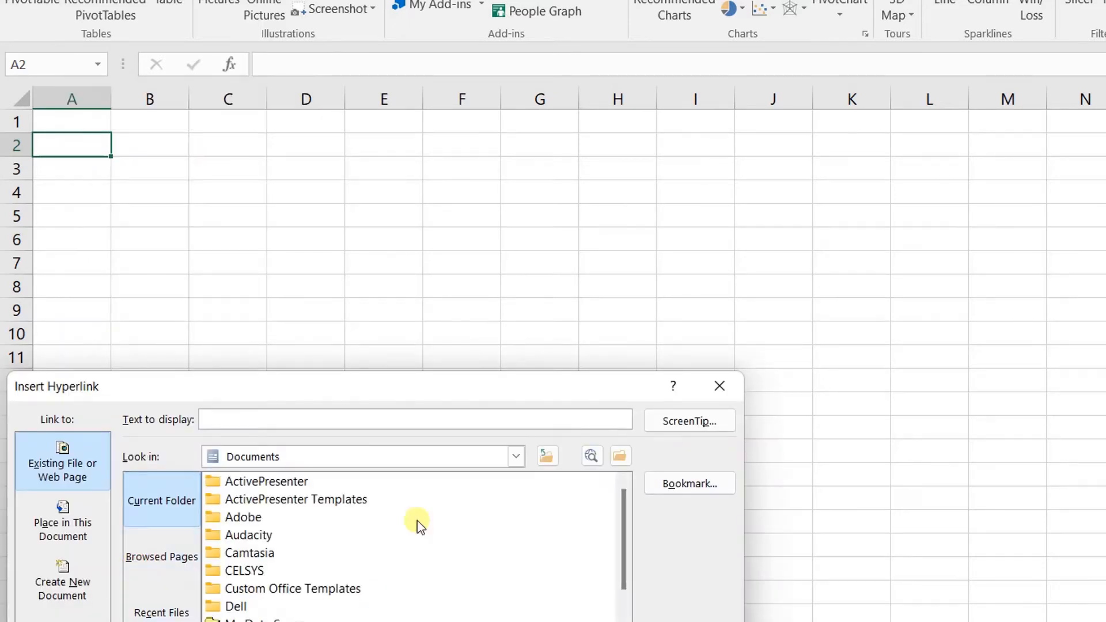
pyautogui.moveTo(276, 385); pyautogui.dragTo(279, 215)
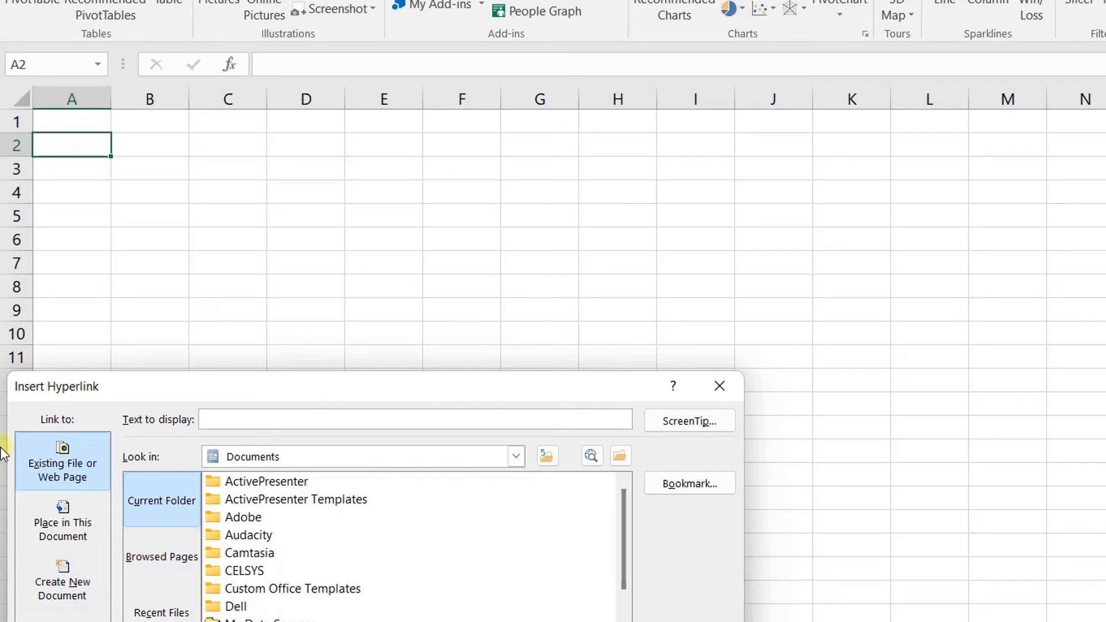
pyautogui.click(717, 391)
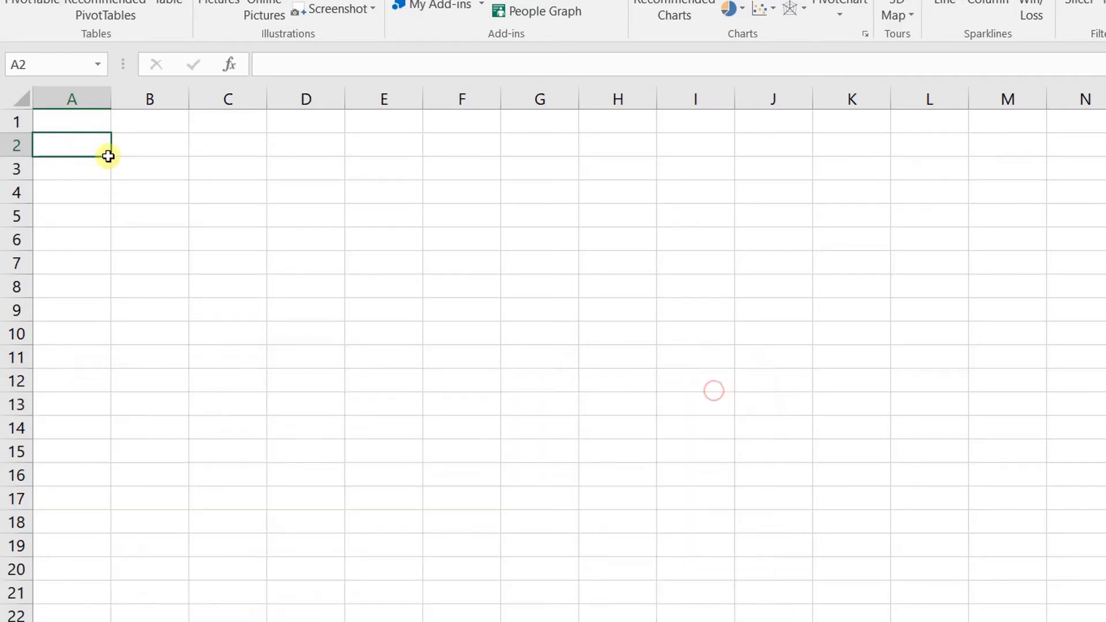
# Reopen Insert Hyperlink for A2 and enter 'Animal' as the display text
pyautogui.rightClick(82, 146)
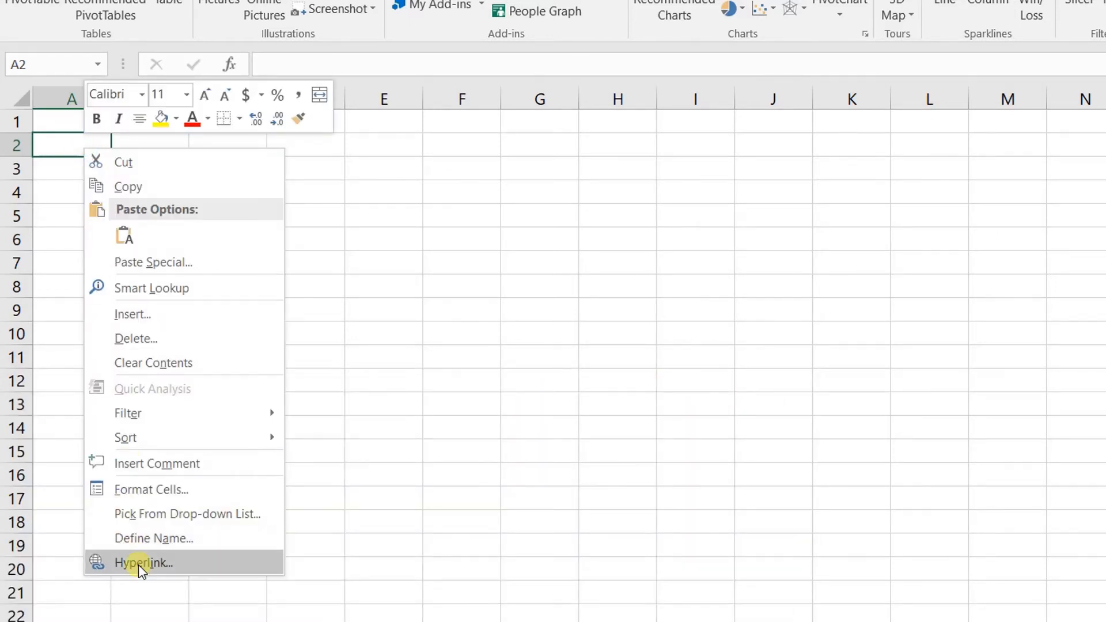
pyautogui.click(139, 563)
pyautogui.moveTo(205, 391); pyautogui.dragTo(206, 205)
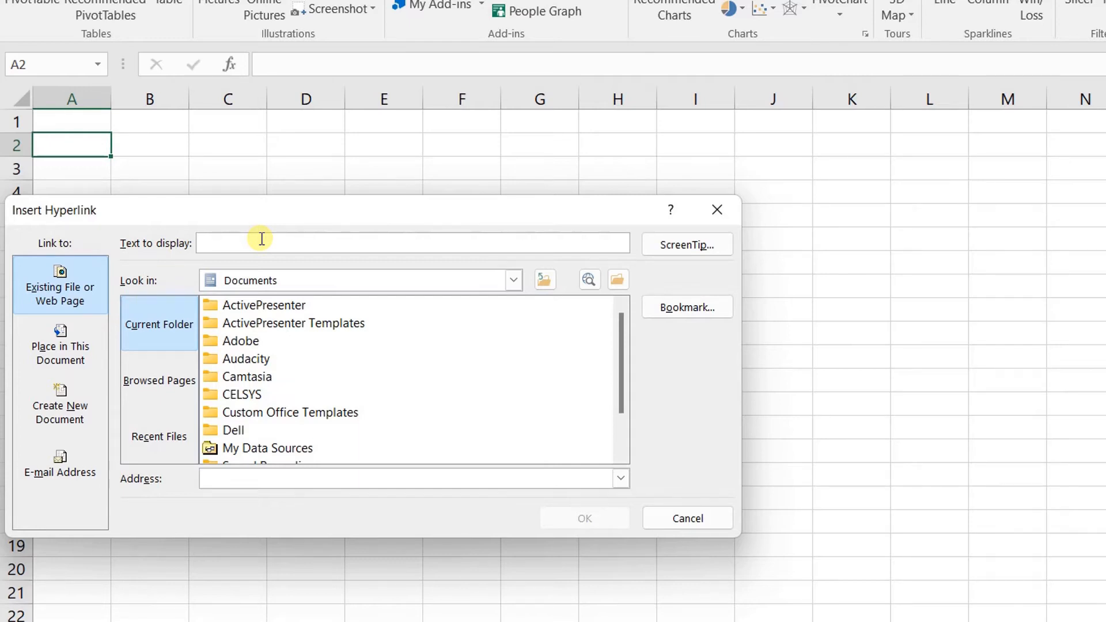
pyautogui.click(262, 239)
pyautogui.write('Animal')
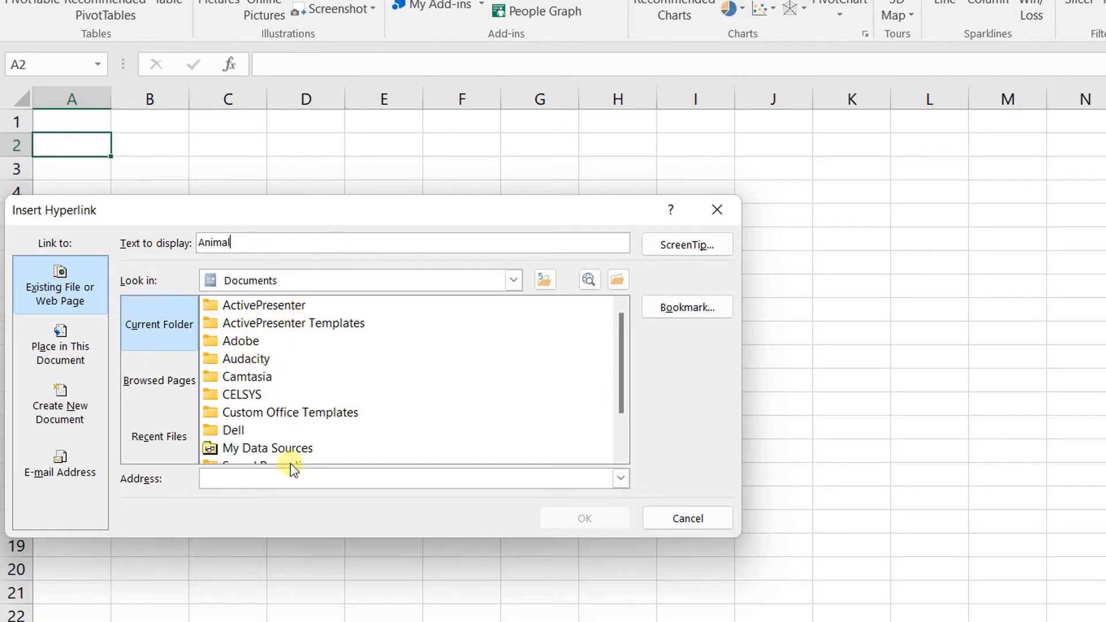
pyautogui.click(290, 480)
# Search Google Images for 'animal' in Chrome and copy the results page address
pyautogui.moveTo(327, 620)
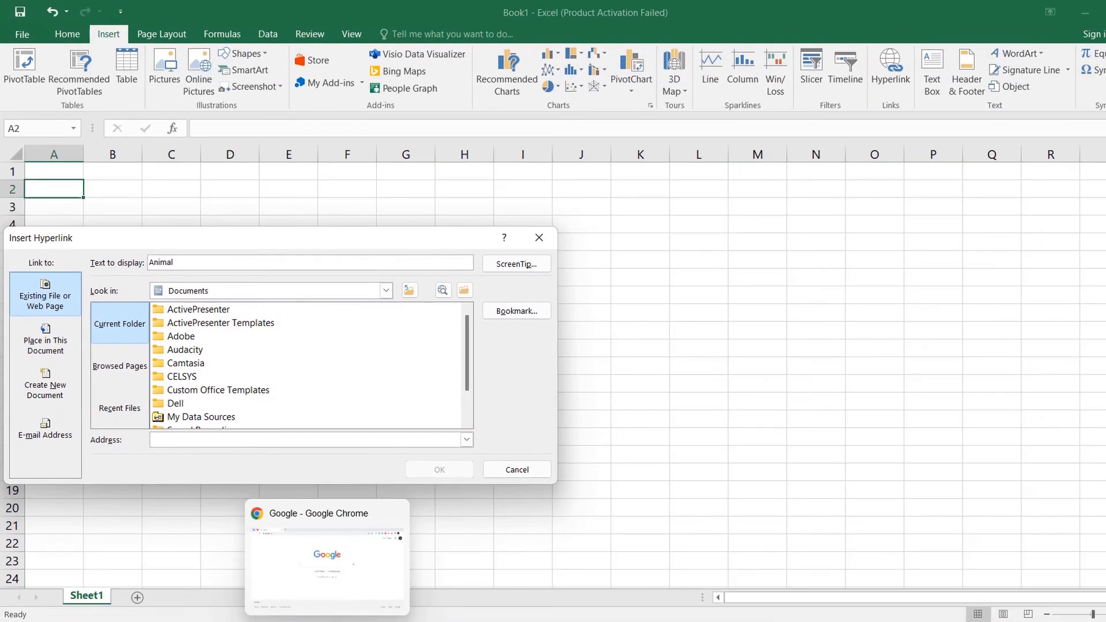
pyautogui.click(328, 559)
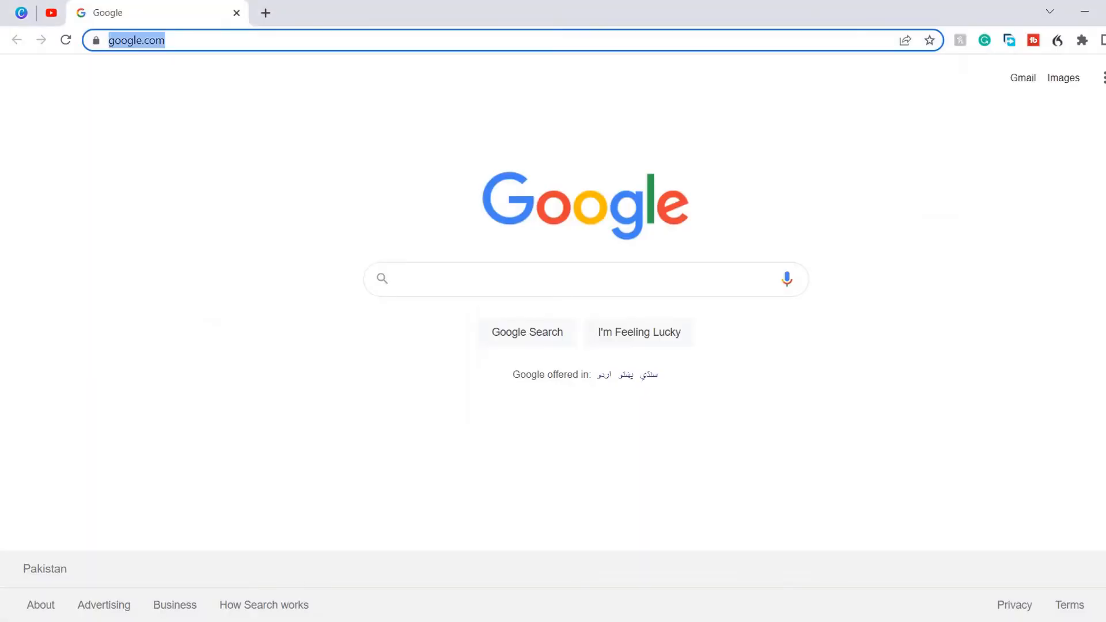
pyautogui.click(195, 34)
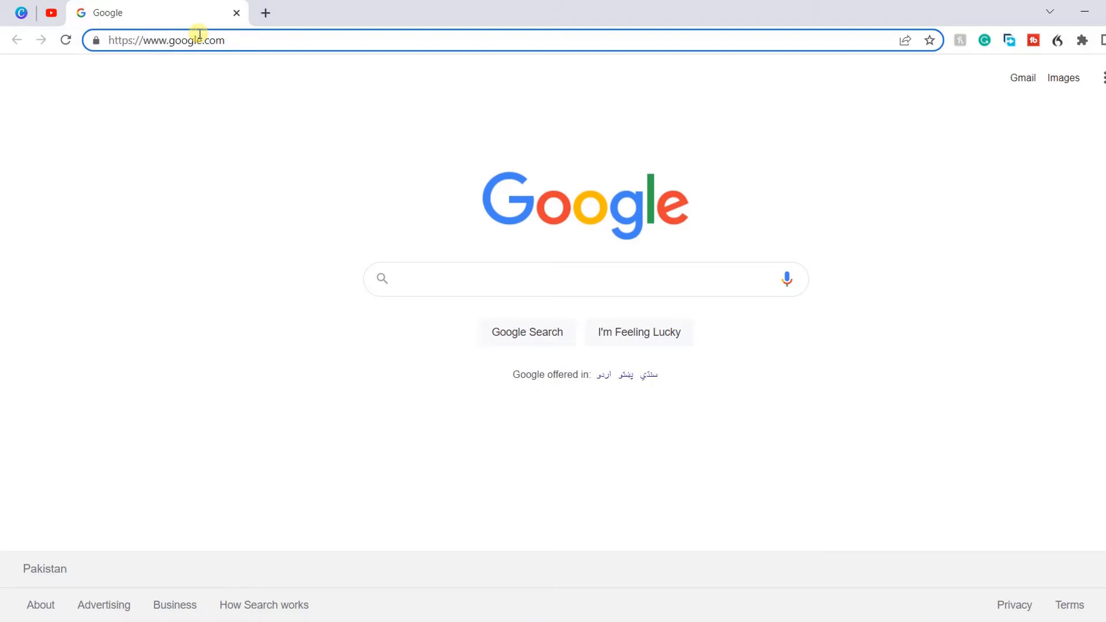
pyautogui.press('Return')
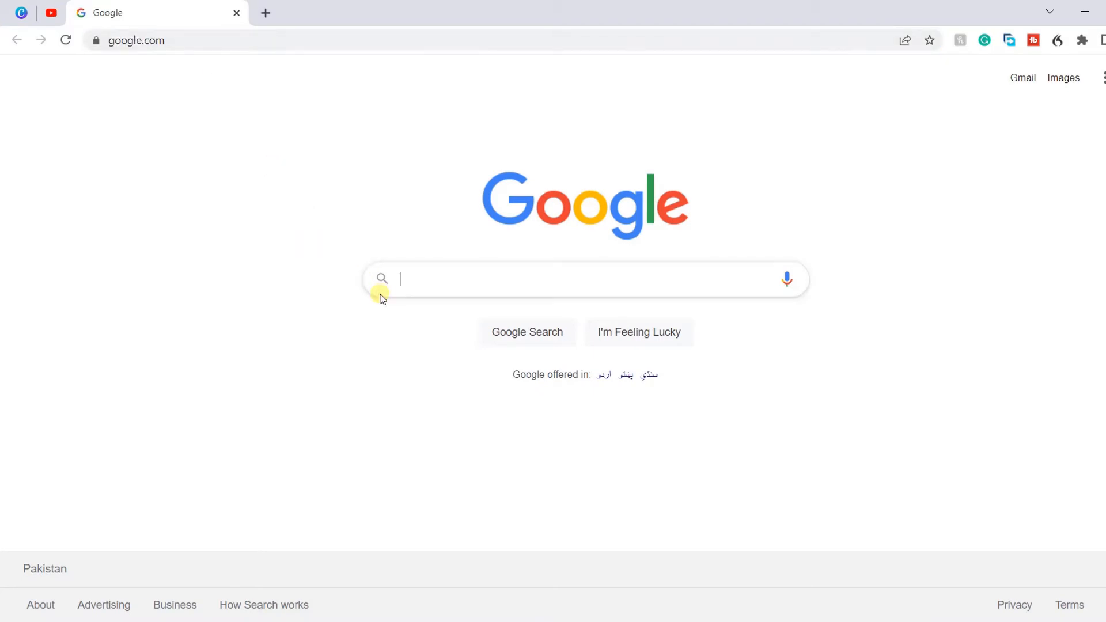
pyautogui.write('animal')
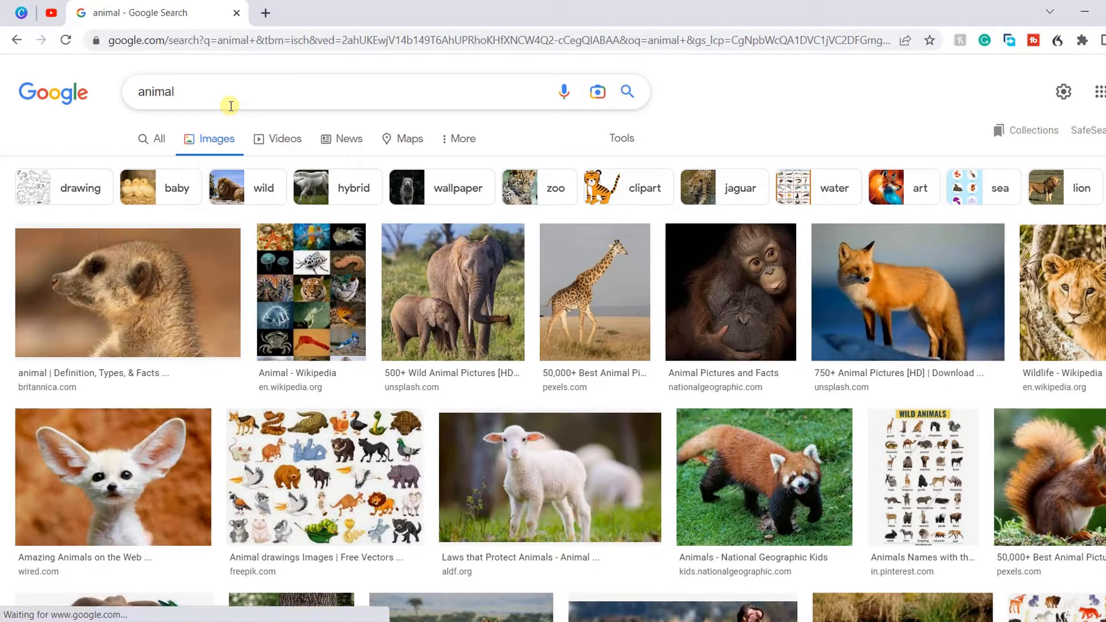
pyautogui.click(170, 41)
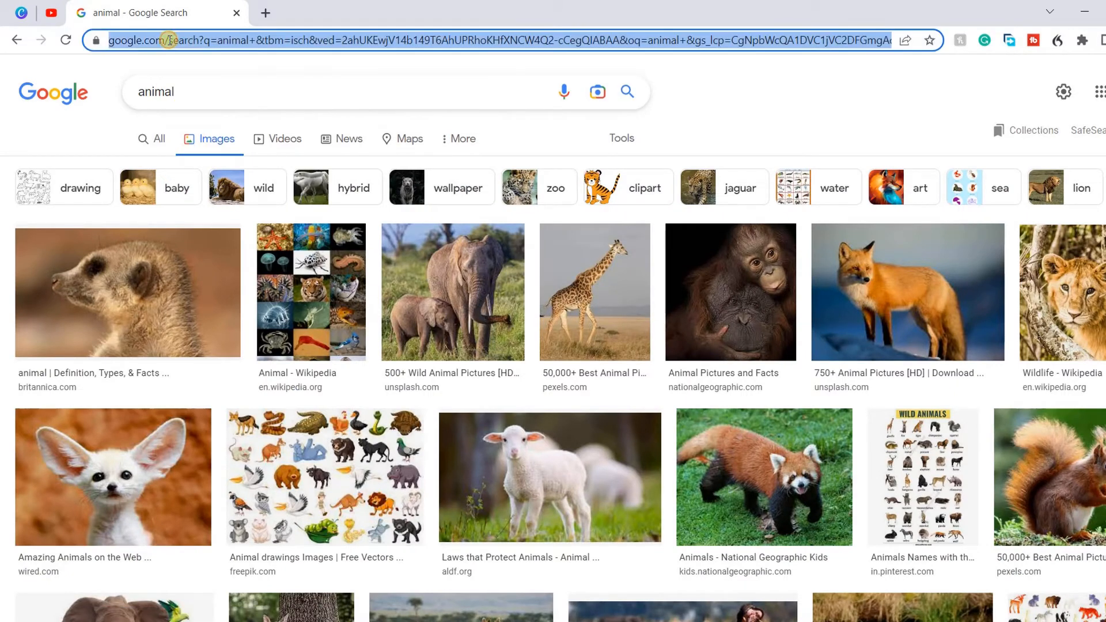
pyautogui.rightClick(170, 41)
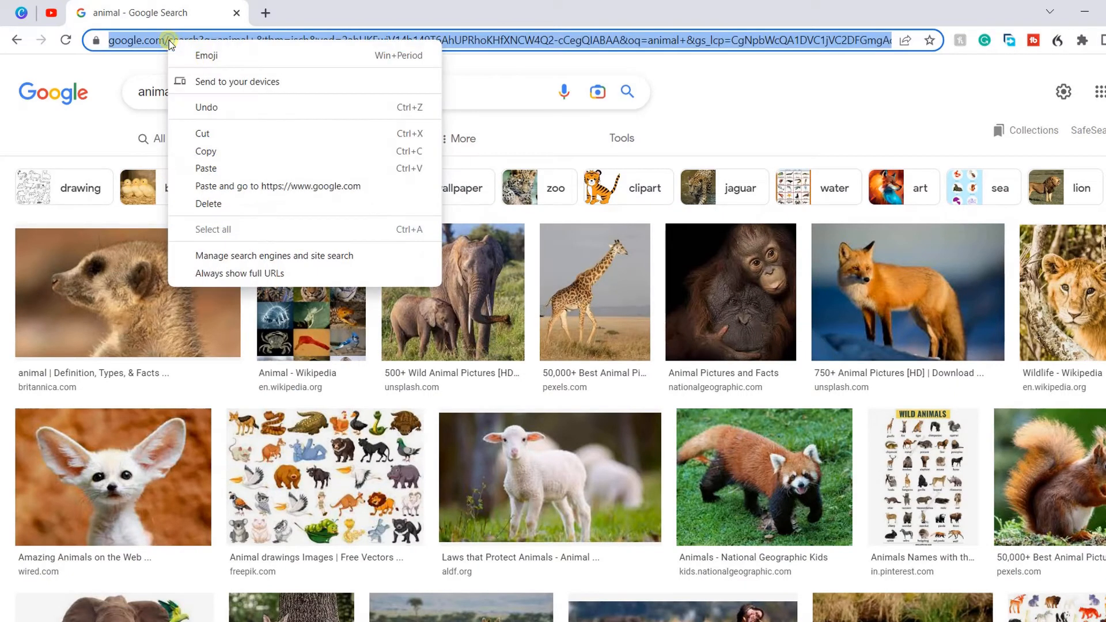
pyautogui.click(236, 153)
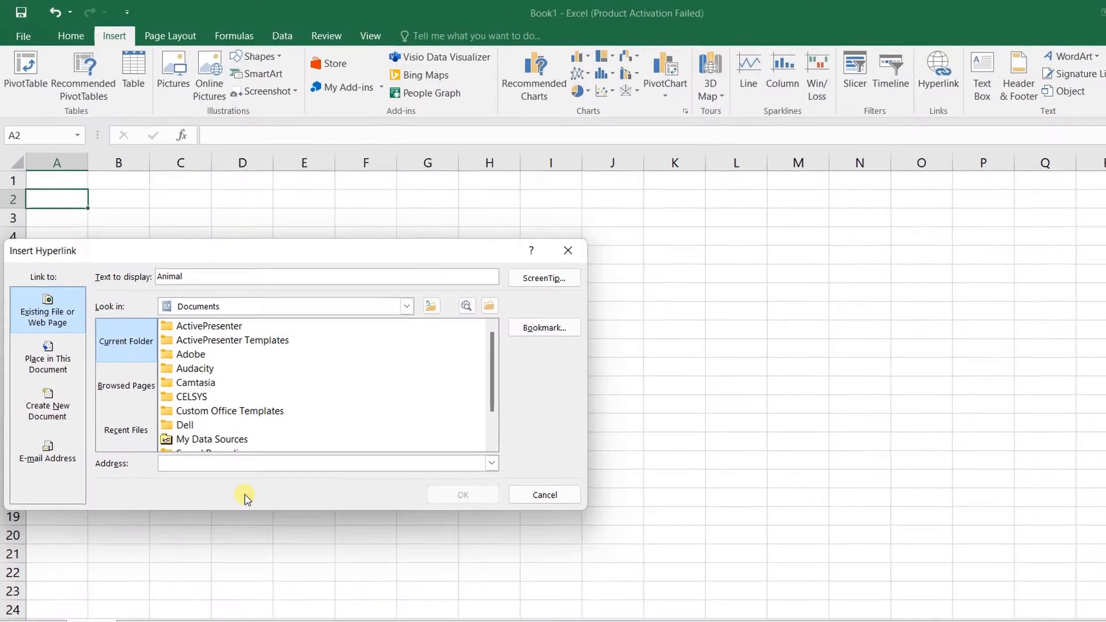
# Paste the copied Google Images 'animal' URL into the hyperlink's Address field
pyautogui.click(240, 467)
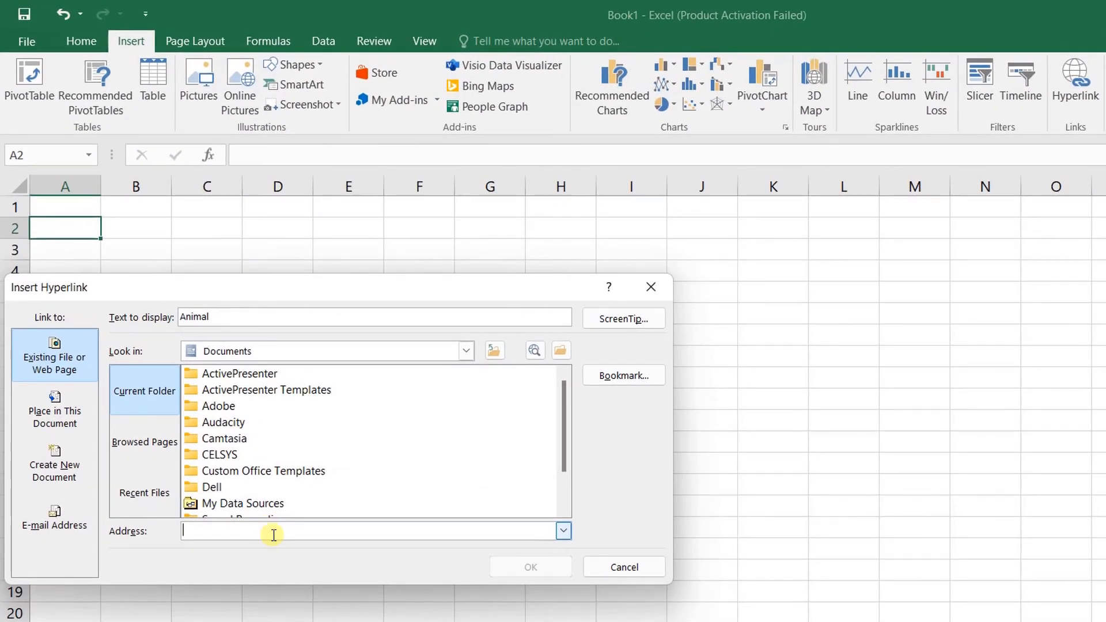
pyautogui.rightClick(274, 535)
pyautogui.click(295, 584)
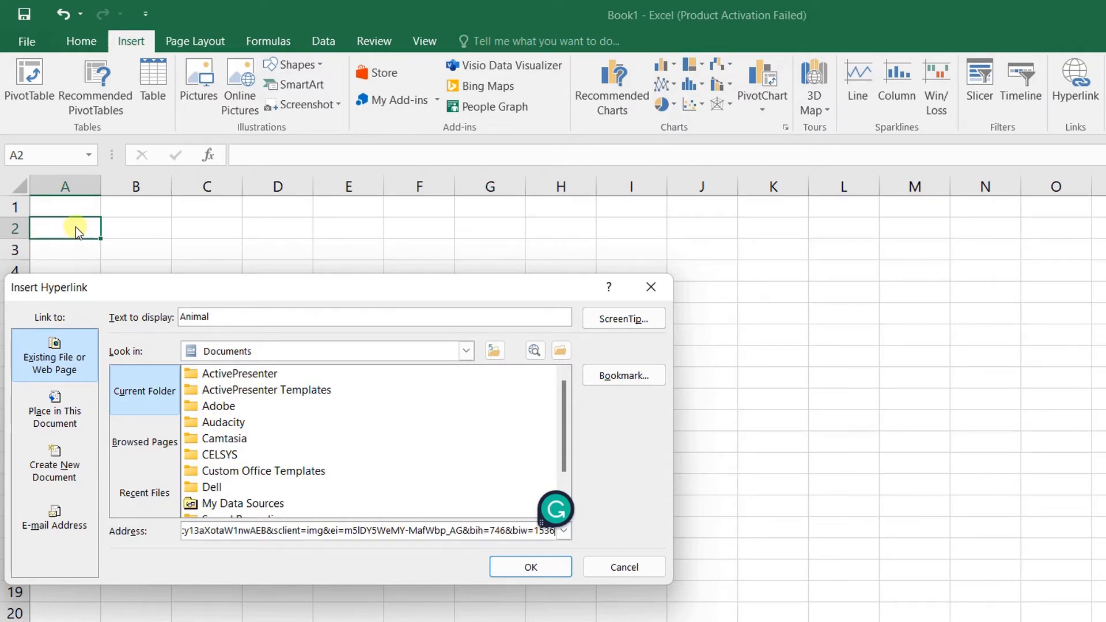
# Add the ScreenTip 'Go to animal page' and confirm the Animal hyperlink in A2
pyautogui.click(624, 320)
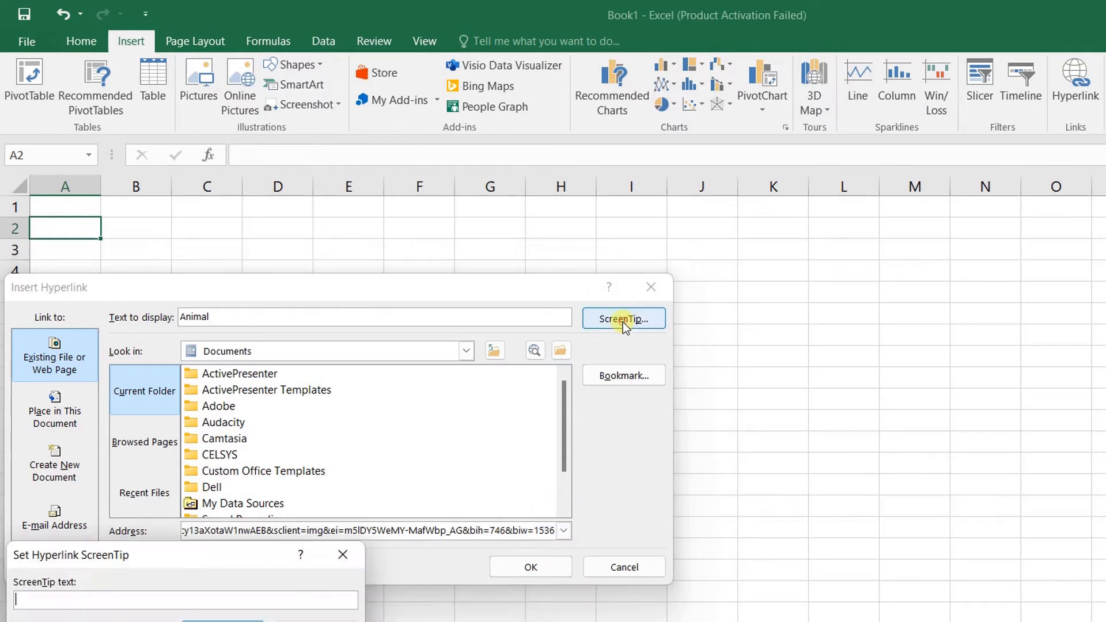
pyautogui.moveTo(207, 554); pyautogui.dragTo(248, 336)
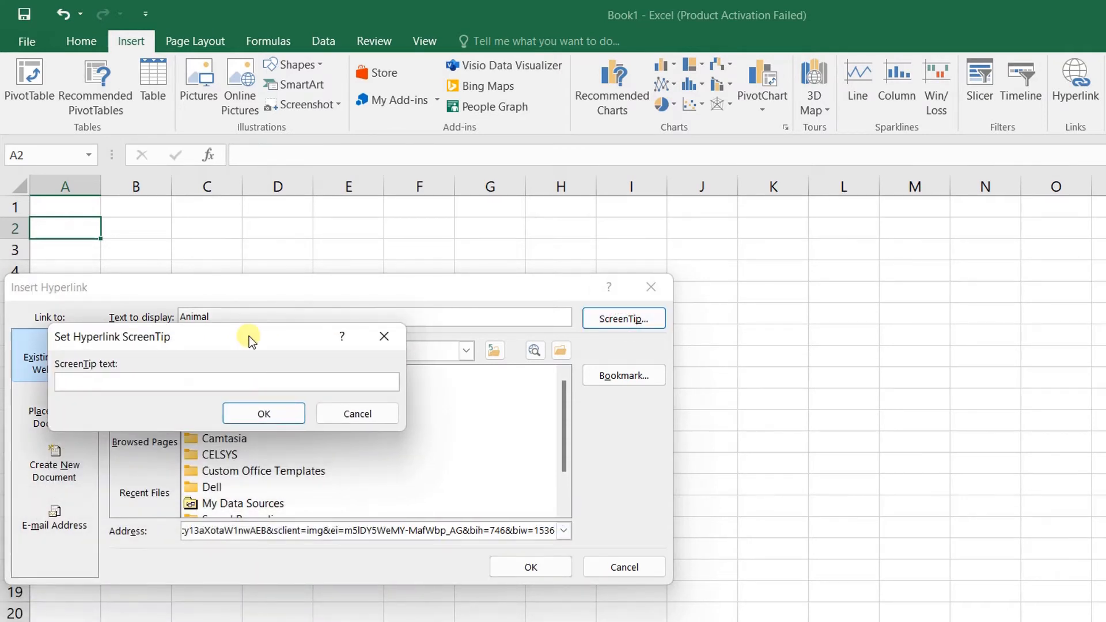
pyautogui.write('Go to animal page')
pyautogui.click(268, 421)
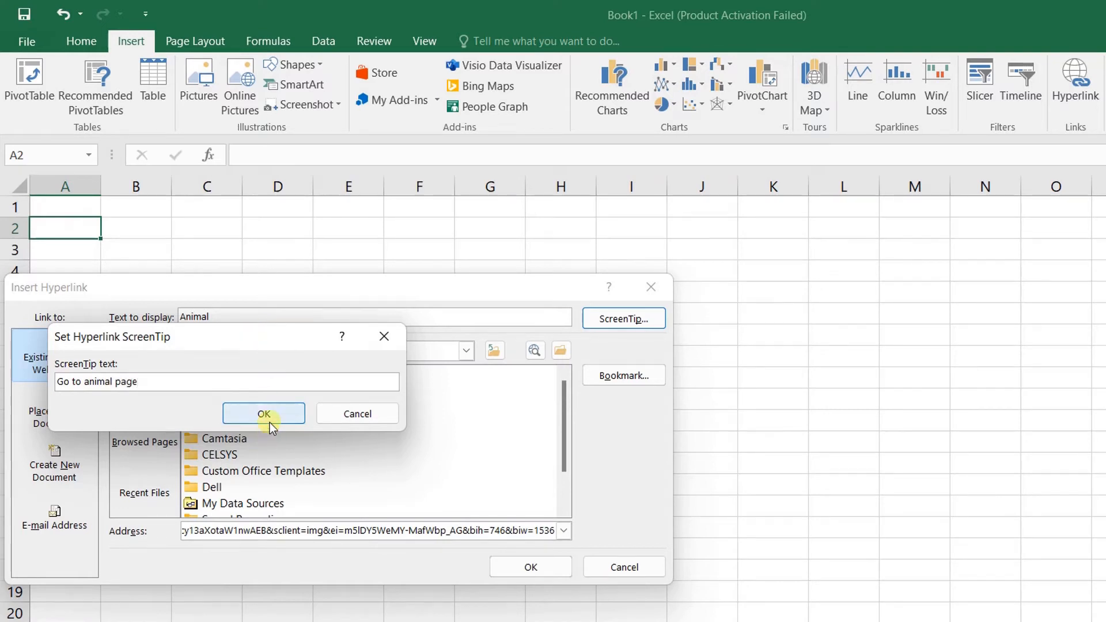
pyautogui.click(532, 565)
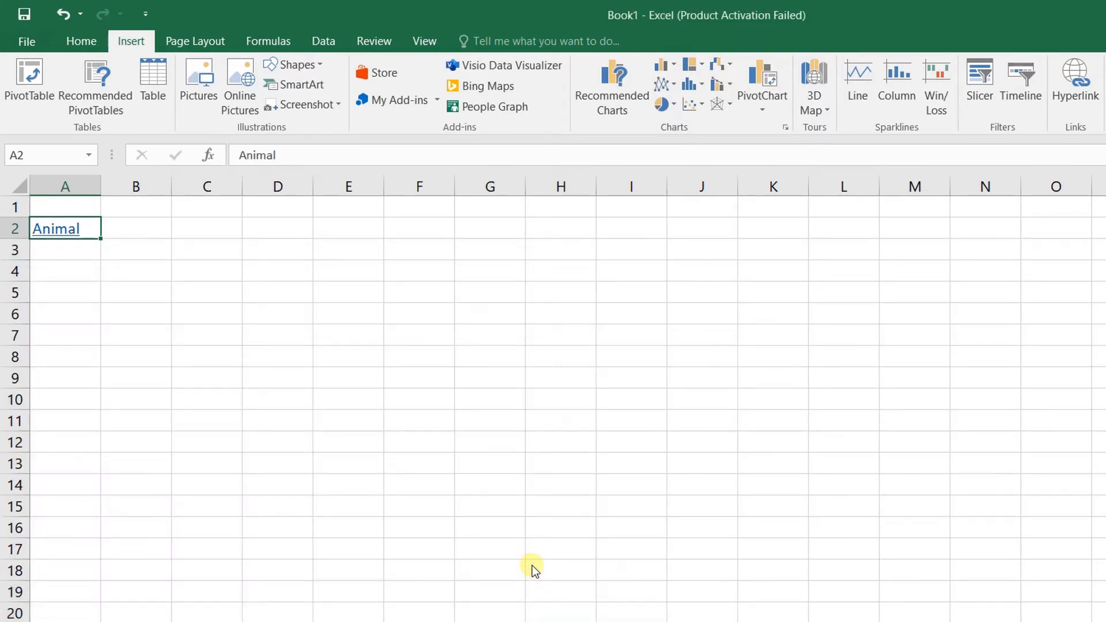
# Follow the Animal link in A2 to the Google Images results, then return to Excel
pyautogui.moveTo(43, 237)
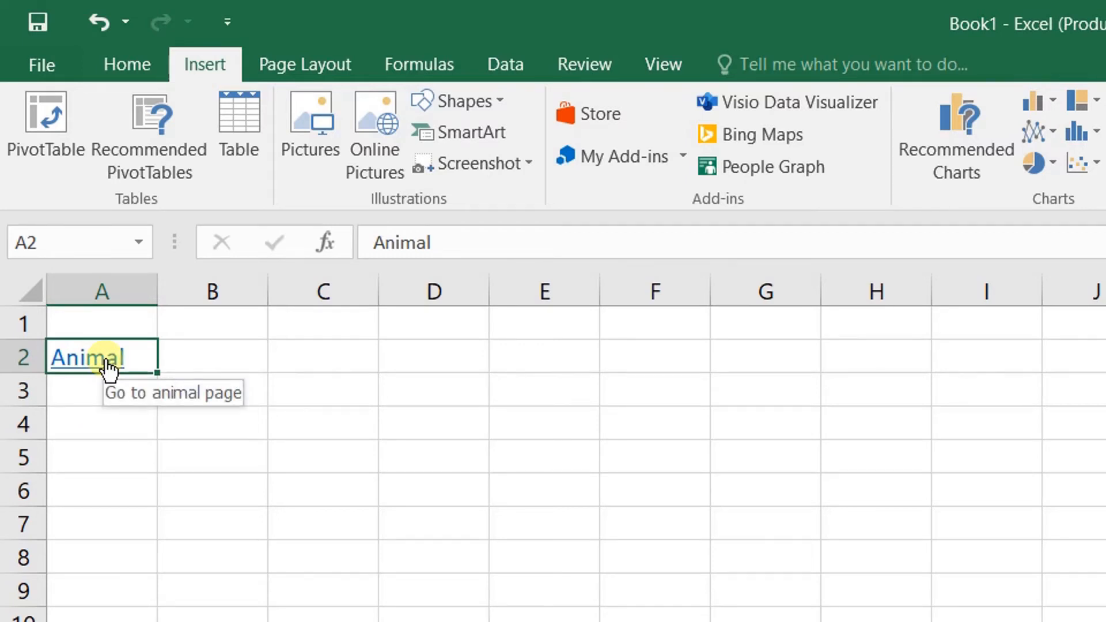
pyautogui.click(107, 367)
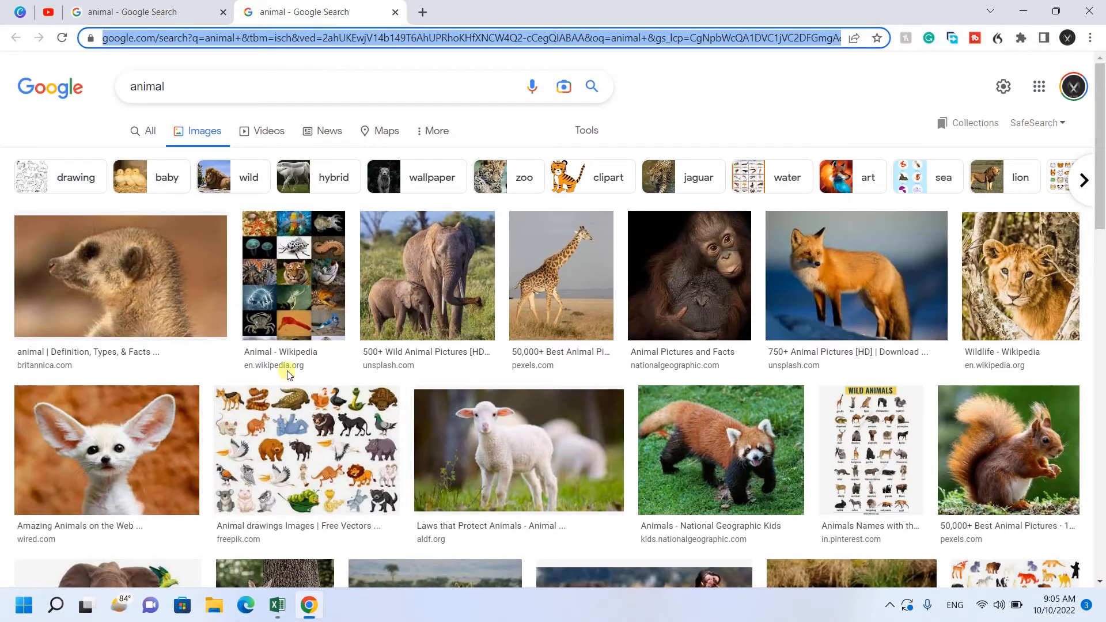
pyautogui.scroll(-2, 325, 383)
pyautogui.scroll(-8, 324, 382)
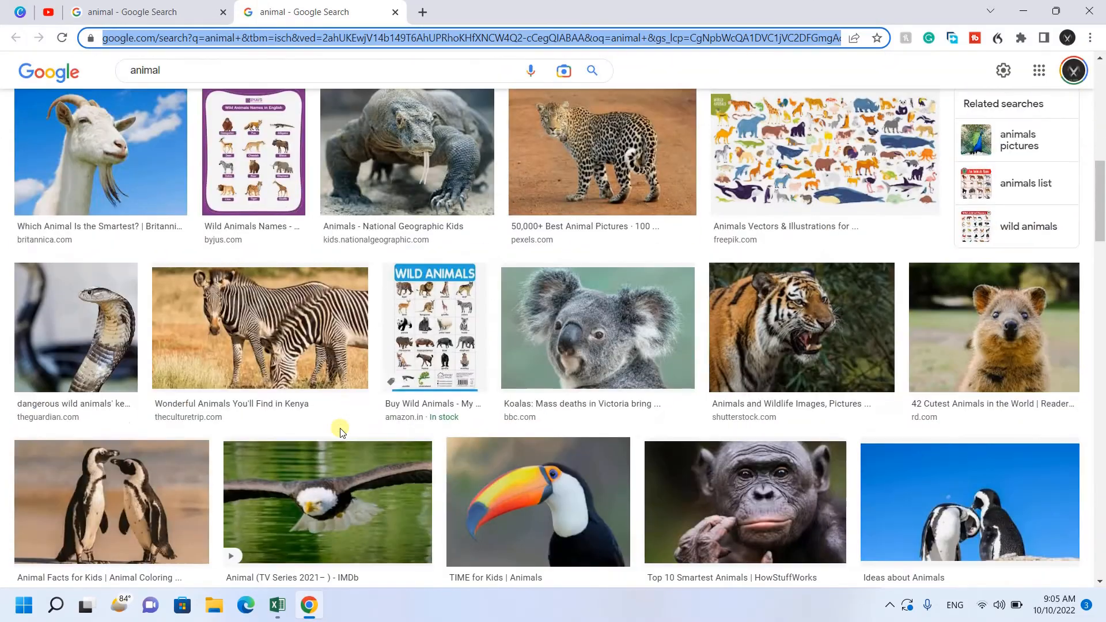
pyautogui.scroll(11, 330, 433)
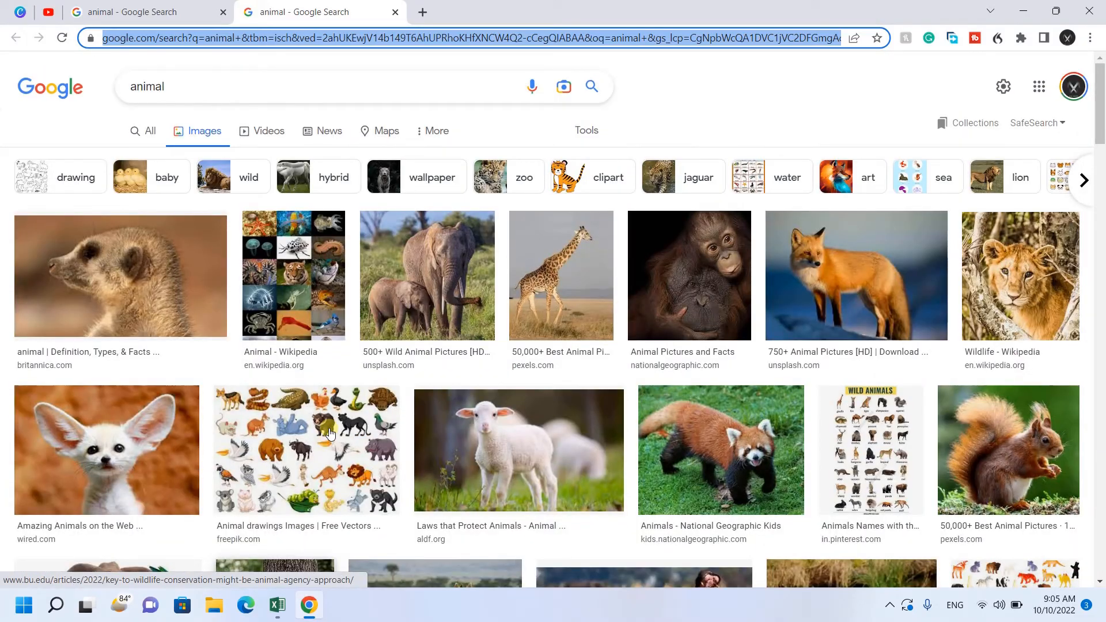
pyautogui.click(278, 605)
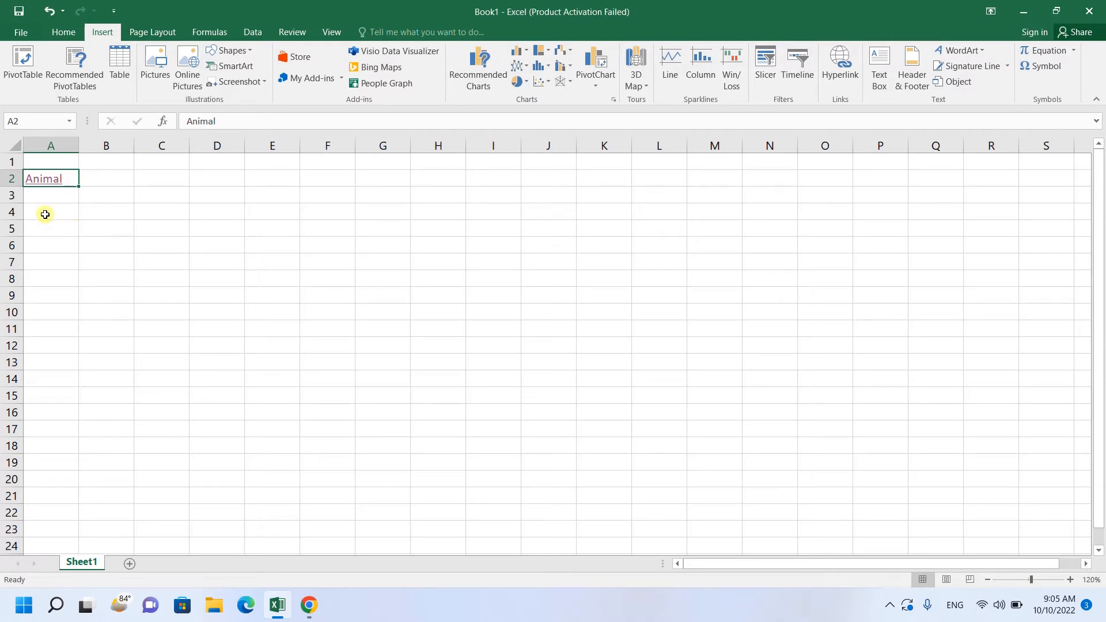
# Open Edit Hyperlink for A2 and remove the link from Animal
pyautogui.moveTo(59, 187)
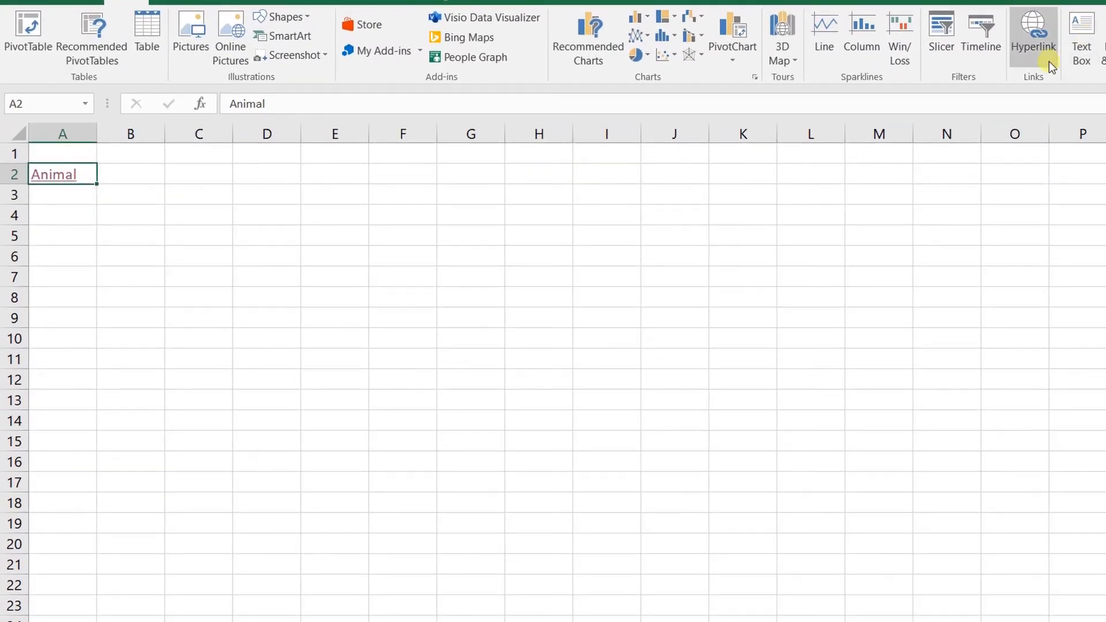
pyautogui.click(1036, 43)
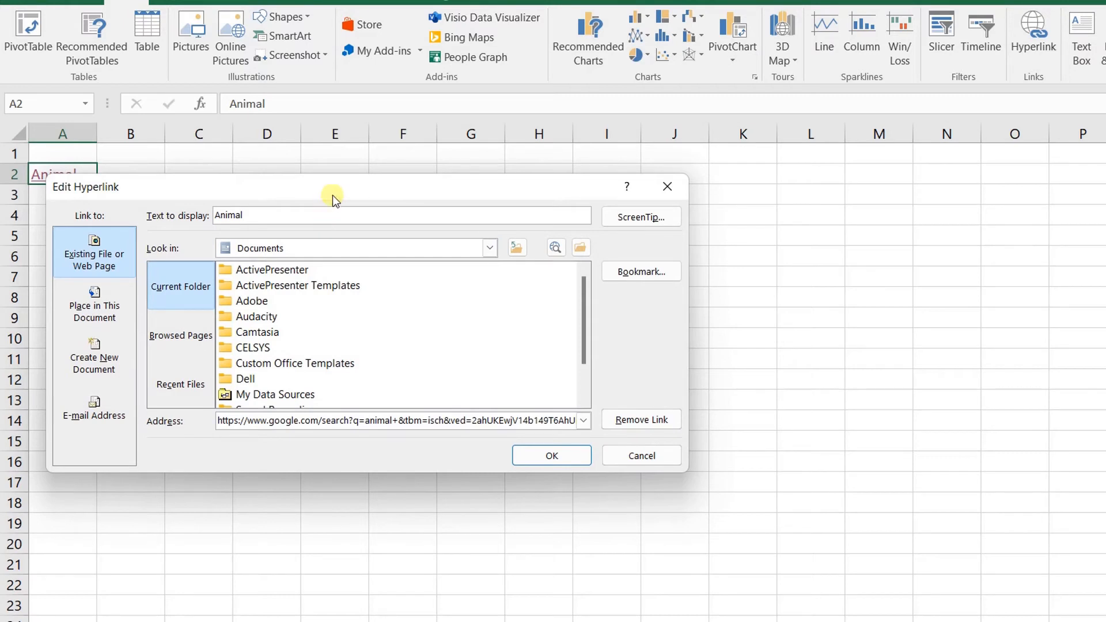
pyautogui.moveTo(337, 185); pyautogui.dragTo(292, 171)
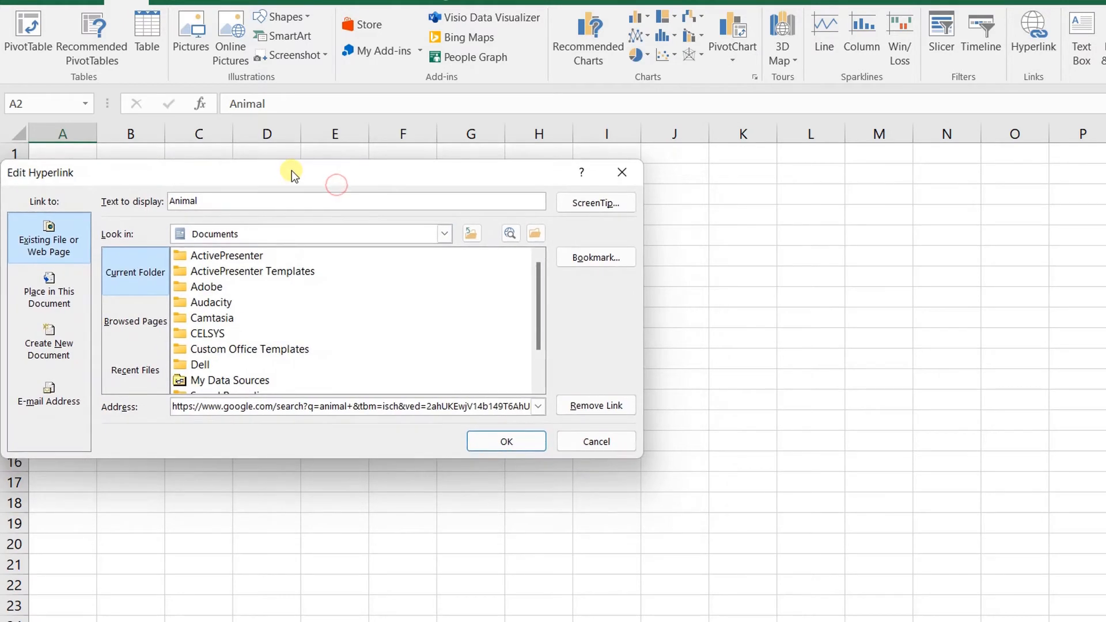
pyautogui.click(602, 405)
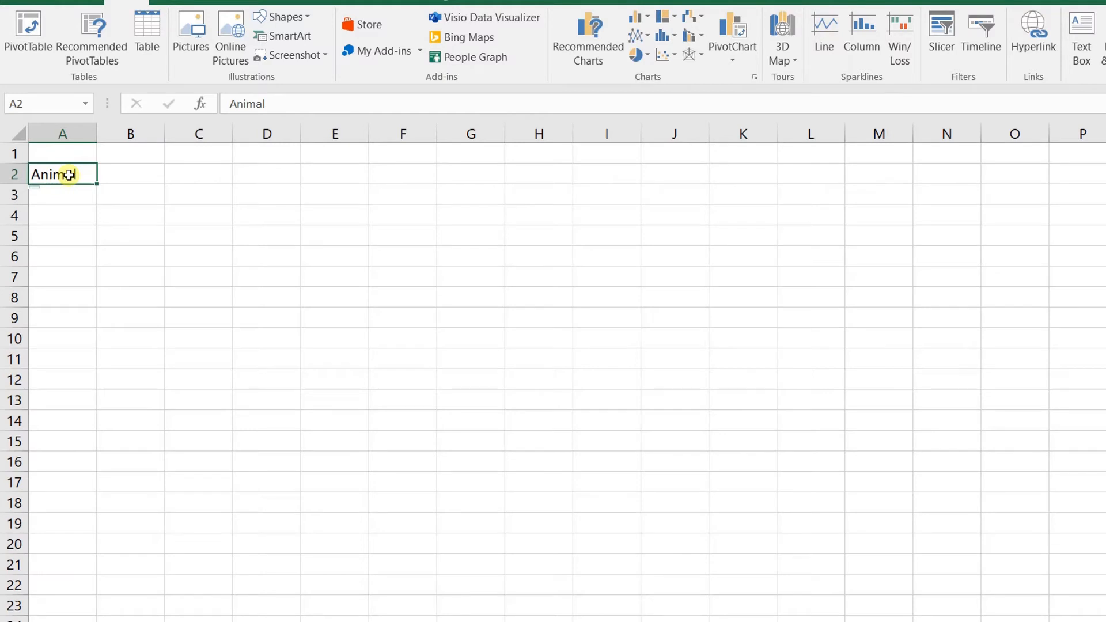
# Select A2 and undo to restore the hyperlink on Animal
pyautogui.click(80, 230)
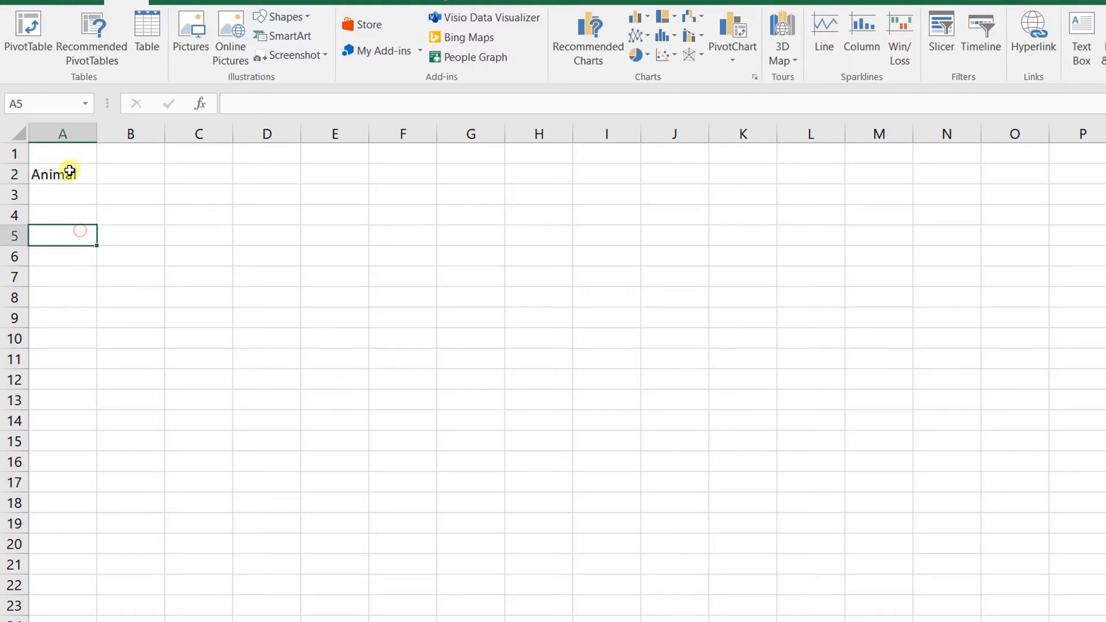
pyautogui.click(69, 171)
pyautogui.click(87, 230)
pyautogui.click(78, 173)
pyautogui.click(86, 217)
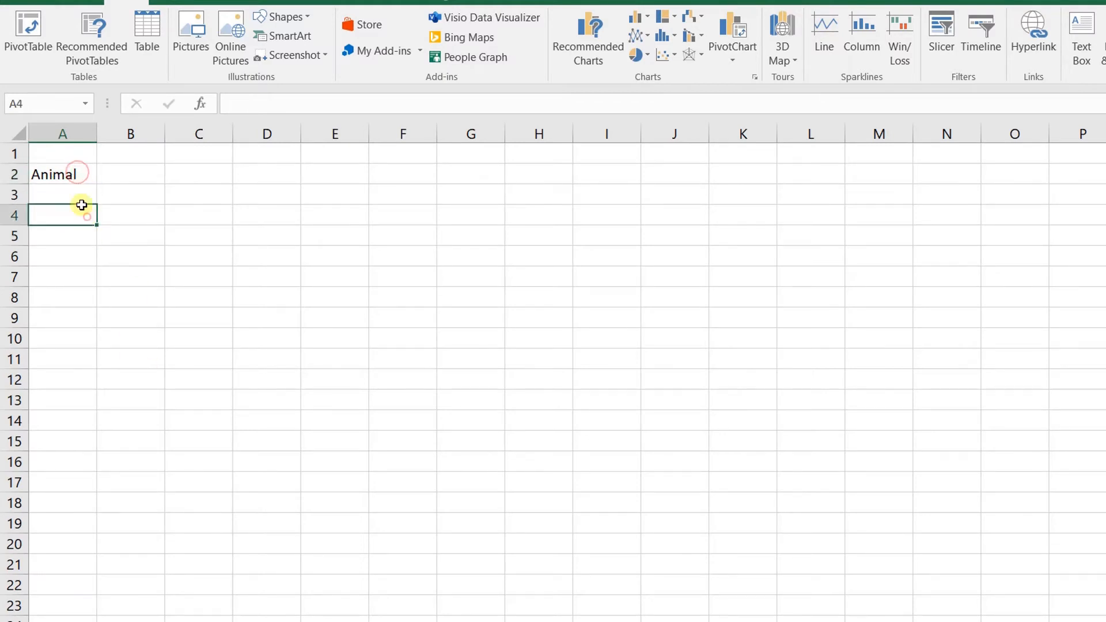
pyautogui.click(74, 174)
pyautogui.click(94, 264)
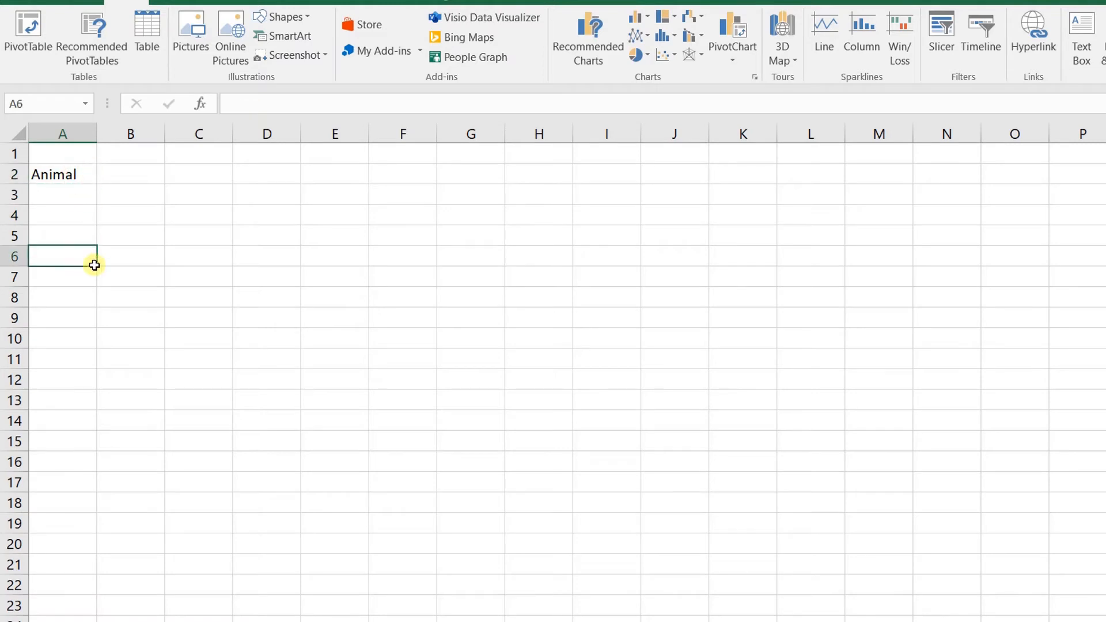
pyautogui.click(76, 173)
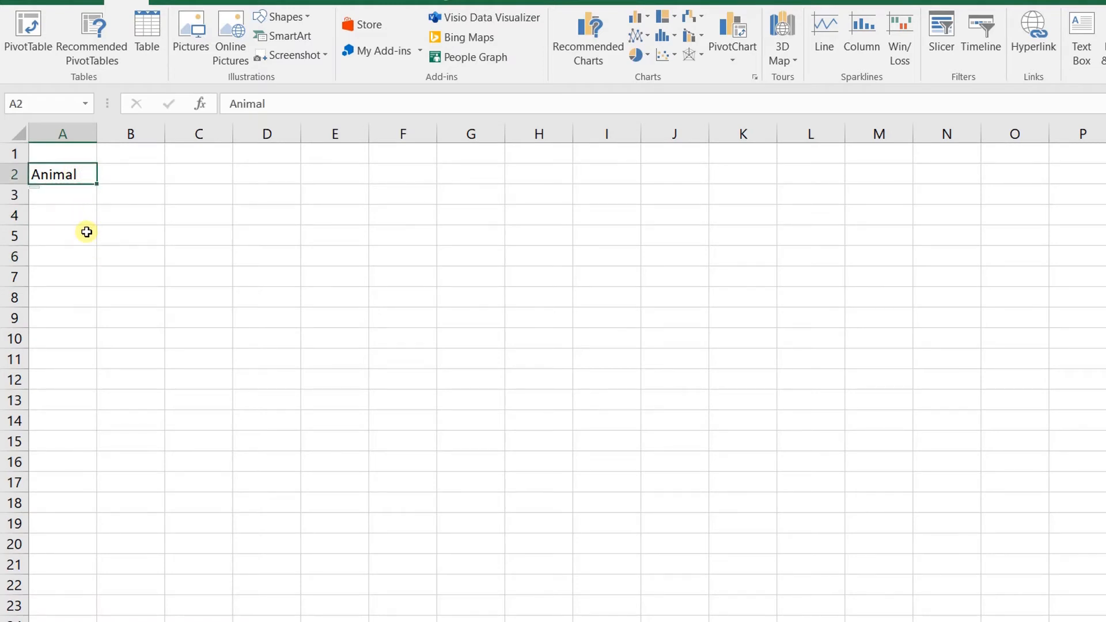
pyautogui.hotkey('ctrl', 'z')
# Remove the hyperlink from Animal in A2 again via the shortcut menu
pyautogui.rightClick(52, 179)
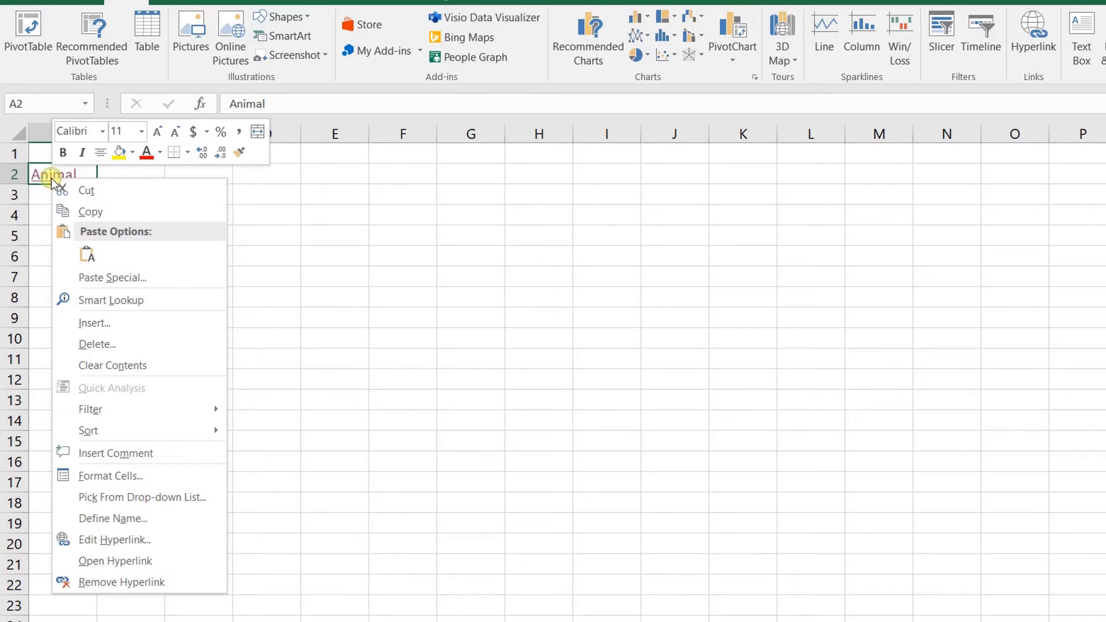
pyautogui.click(136, 583)
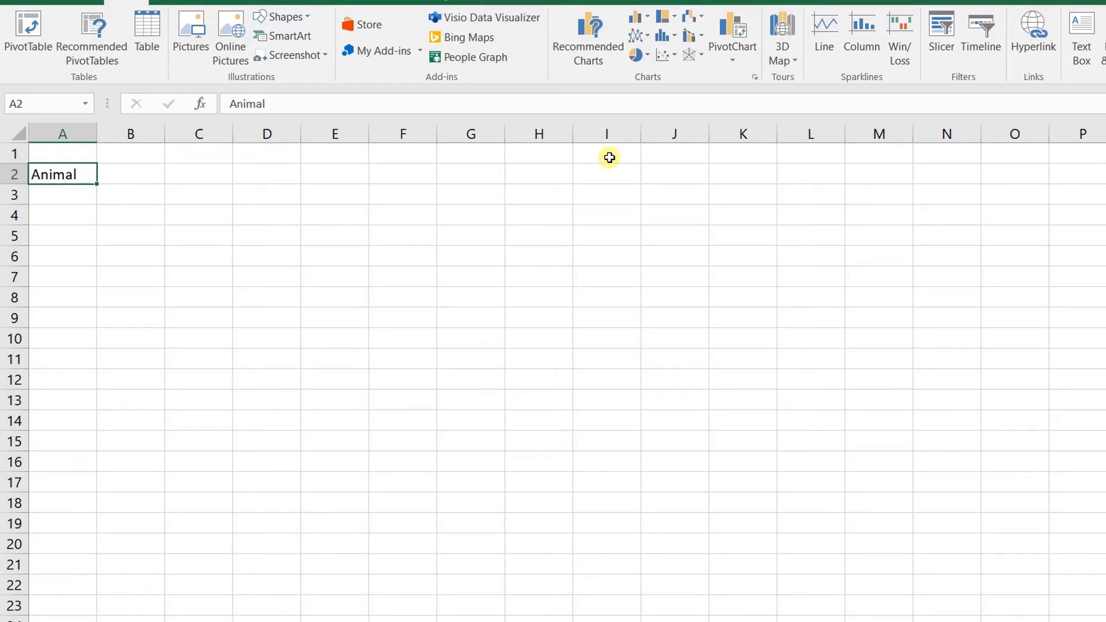
pyautogui.rightClick(57, 177)
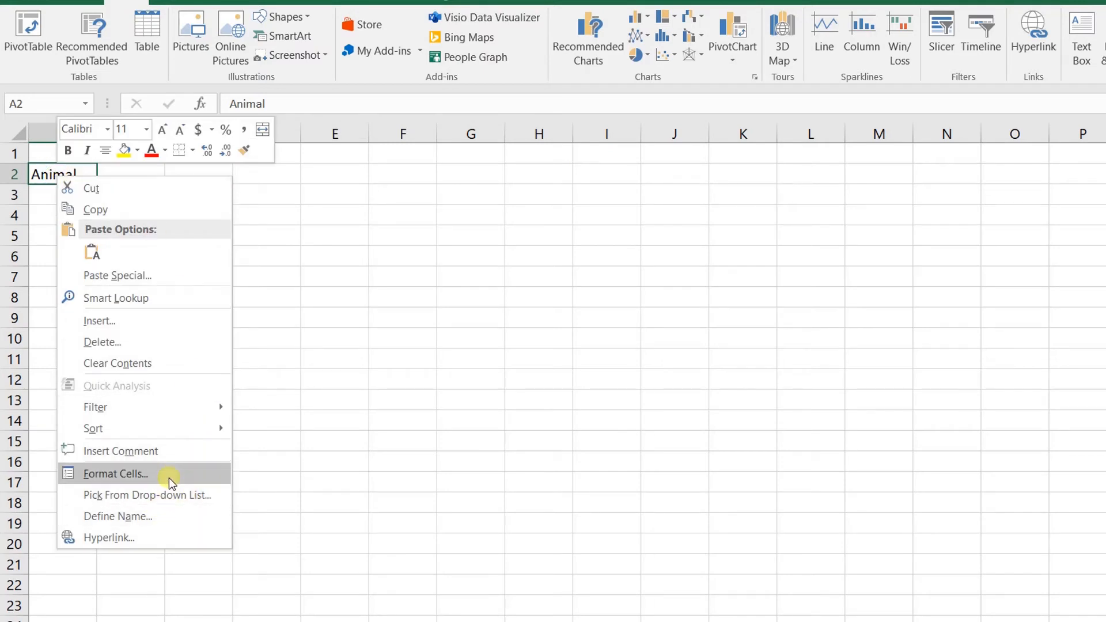
# Open Insert Hyperlink for A2 and replace display text 'Animal' with 'New Excel Sheet'
pyautogui.click(178, 536)
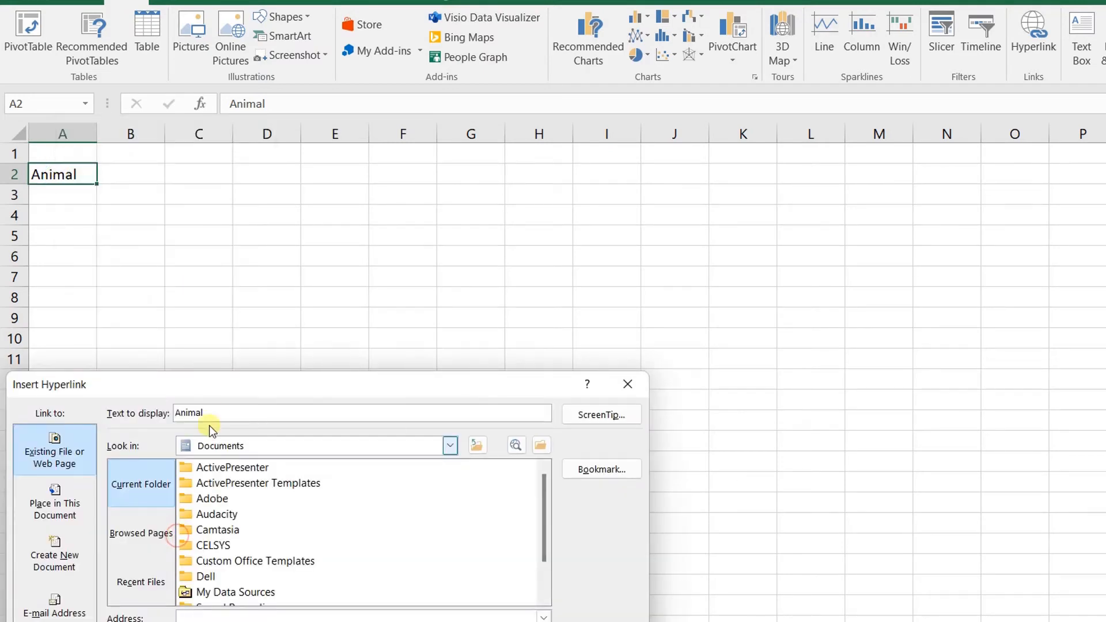
pyautogui.moveTo(219, 382); pyautogui.dragTo(218, 201)
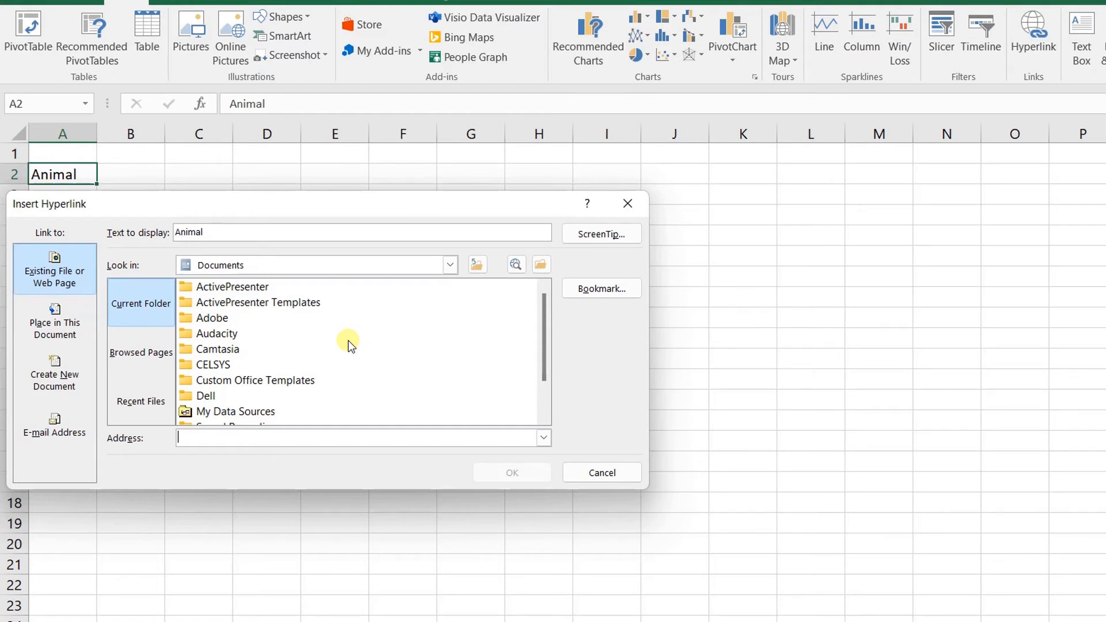
pyautogui.click(216, 235)
pyautogui.doubleClick(218, 233)
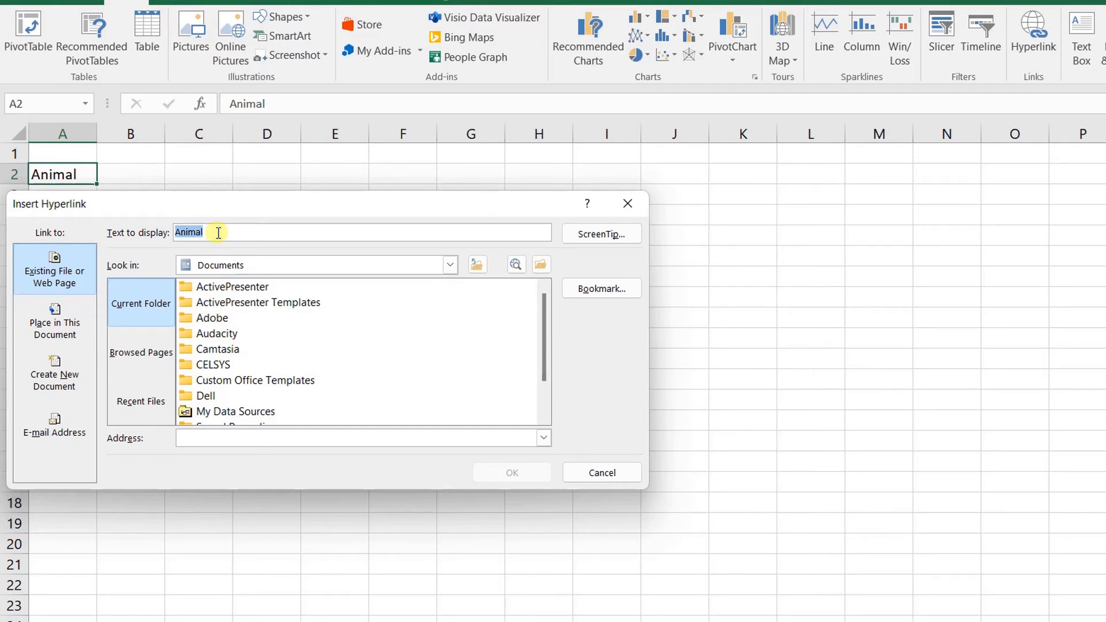
pyautogui.write('New Excel Sheet')
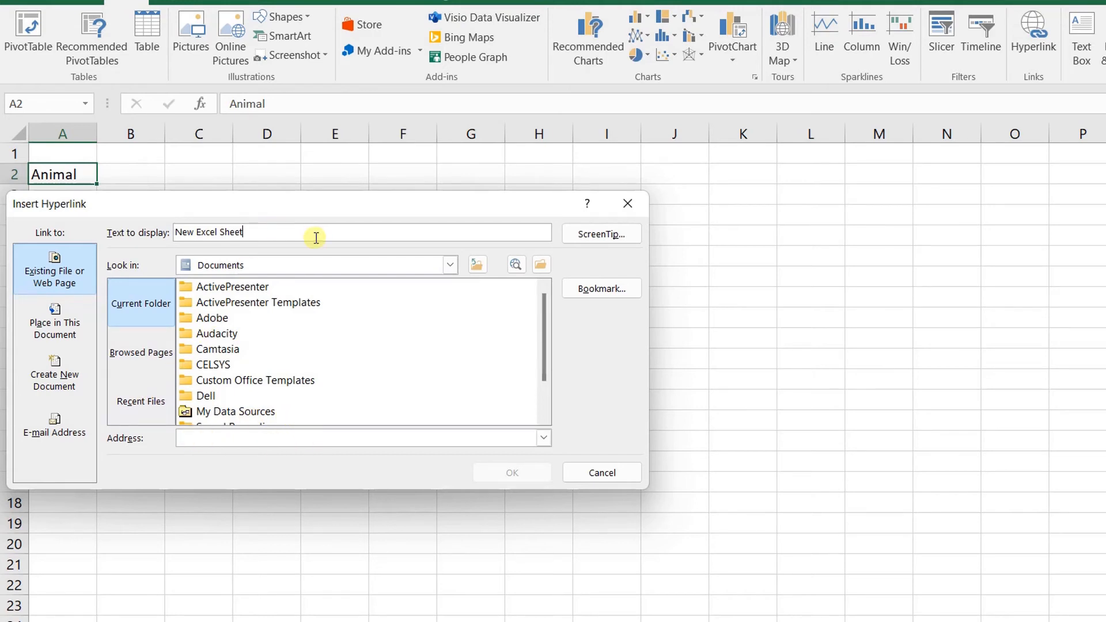
# Set the pending link's ScreenTip to 'Go to New Excel sheet'
pyautogui.click(599, 242)
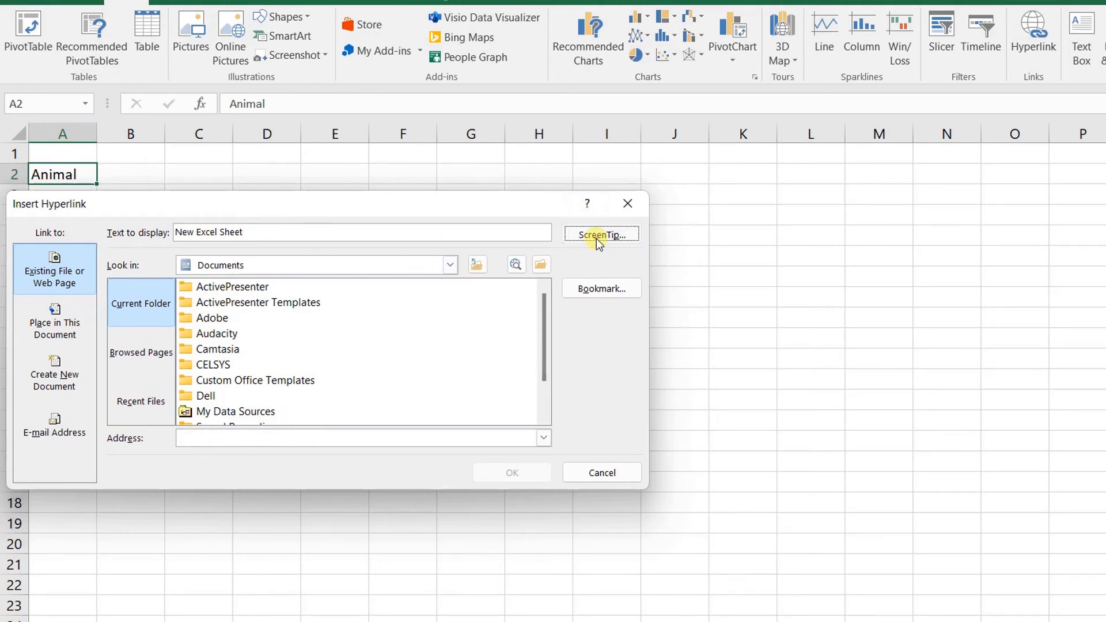
pyautogui.moveTo(192, 486); pyautogui.dragTo(228, 259)
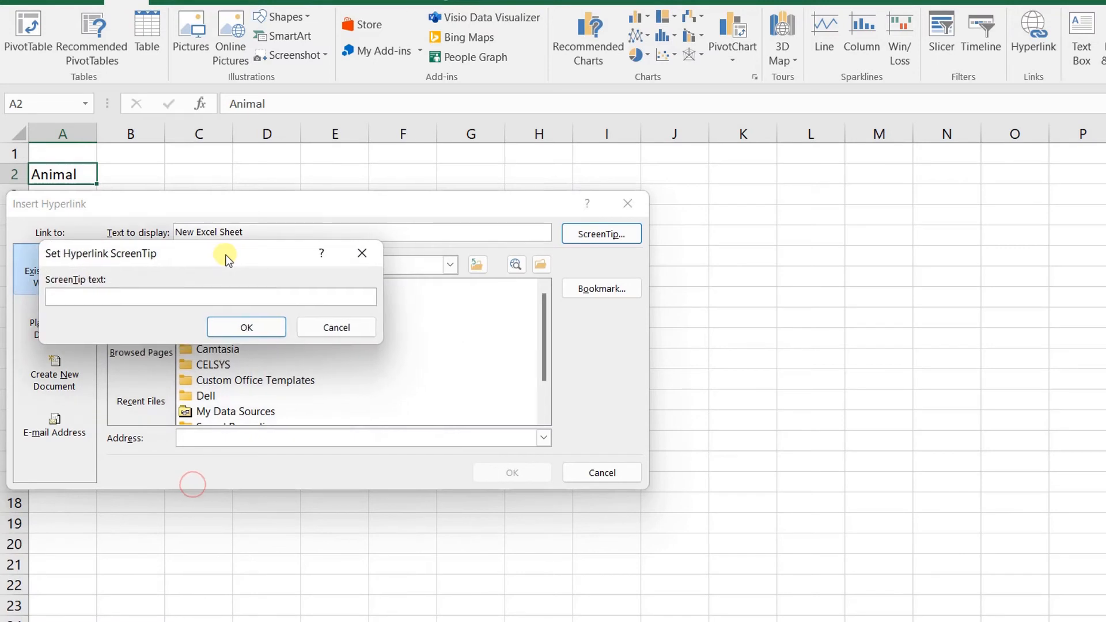
pyautogui.write('Go to New Exce')
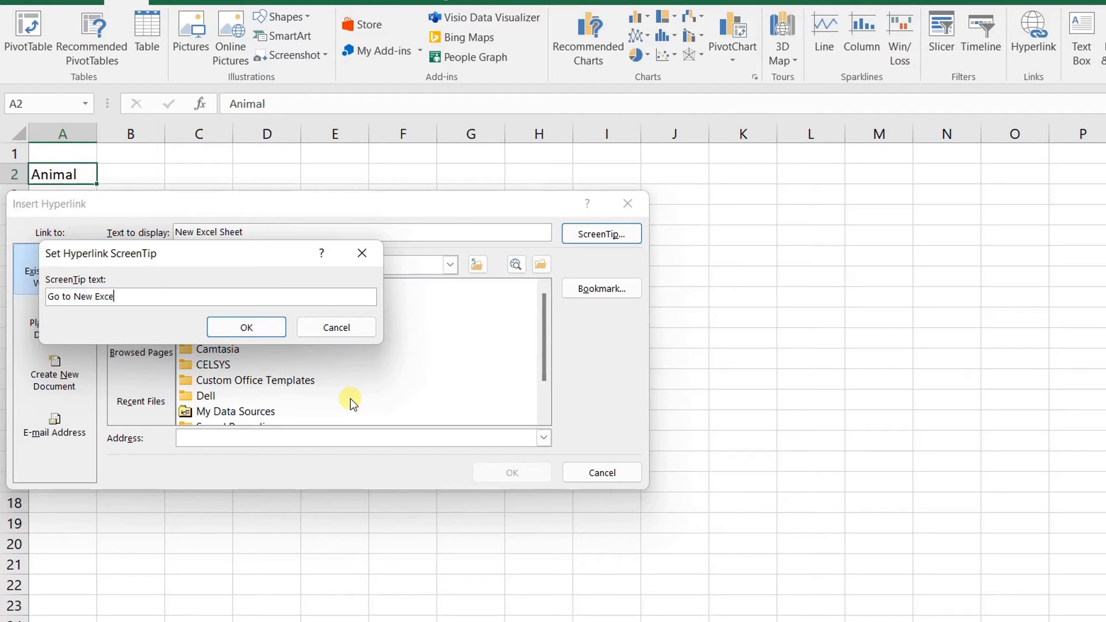
pyautogui.write('l sheet')
pyautogui.click(247, 326)
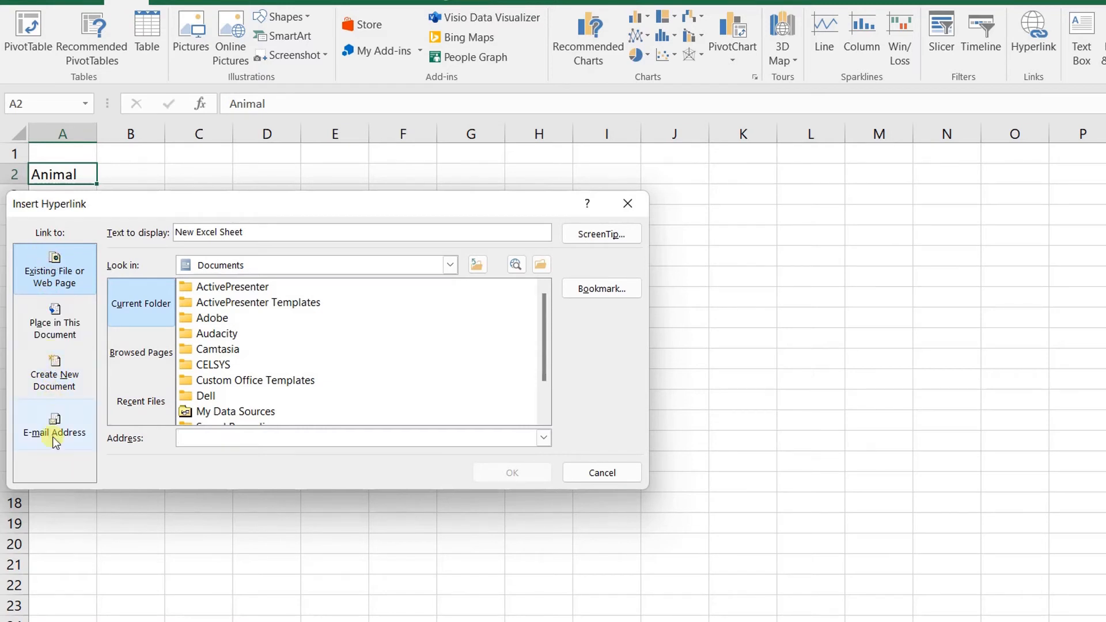
# Link A2 to a new document named File1, set to edit later, and confirm
pyautogui.click(56, 374)
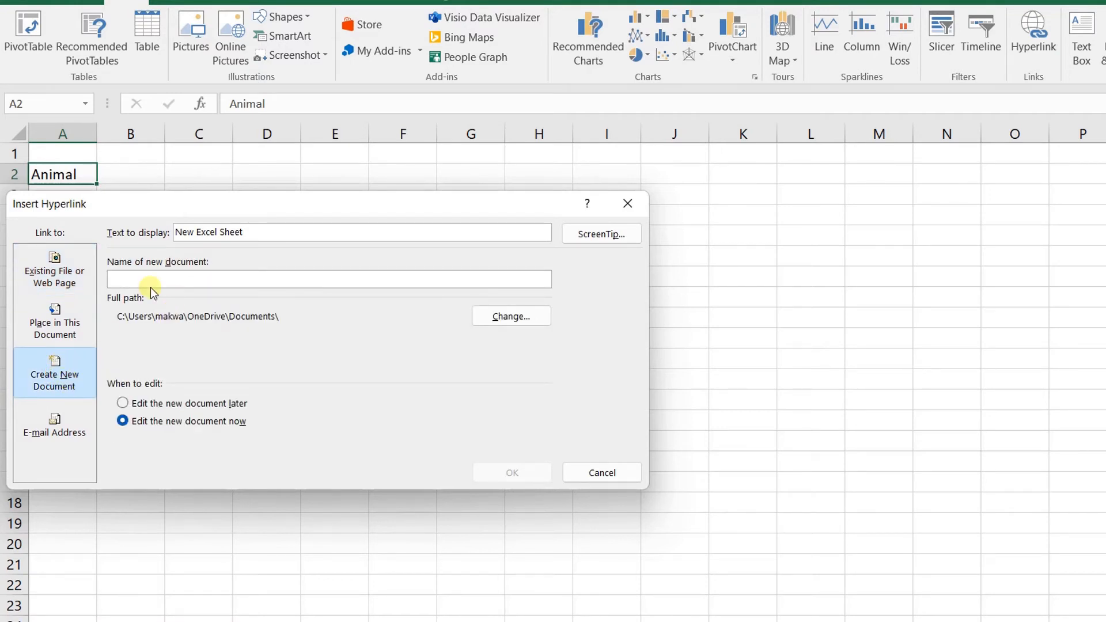
pyautogui.hotkey('alt', 'l')
pyautogui.write('Fi')
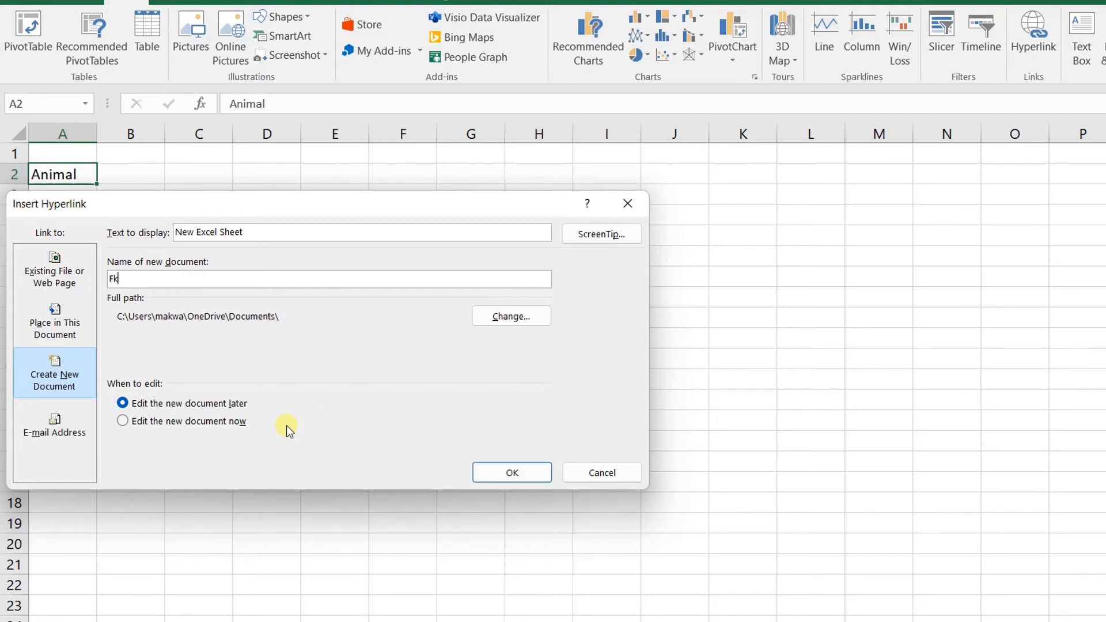
pyautogui.write('le1')
pyautogui.click(164, 420)
pyautogui.click(163, 406)
pyautogui.click(168, 423)
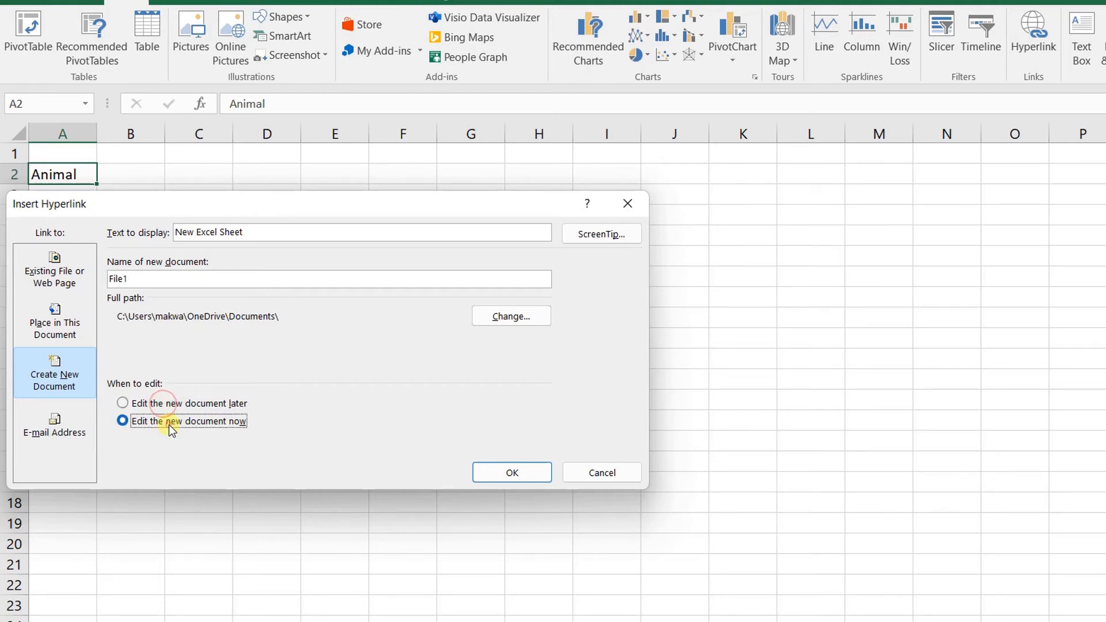
pyautogui.click(167, 405)
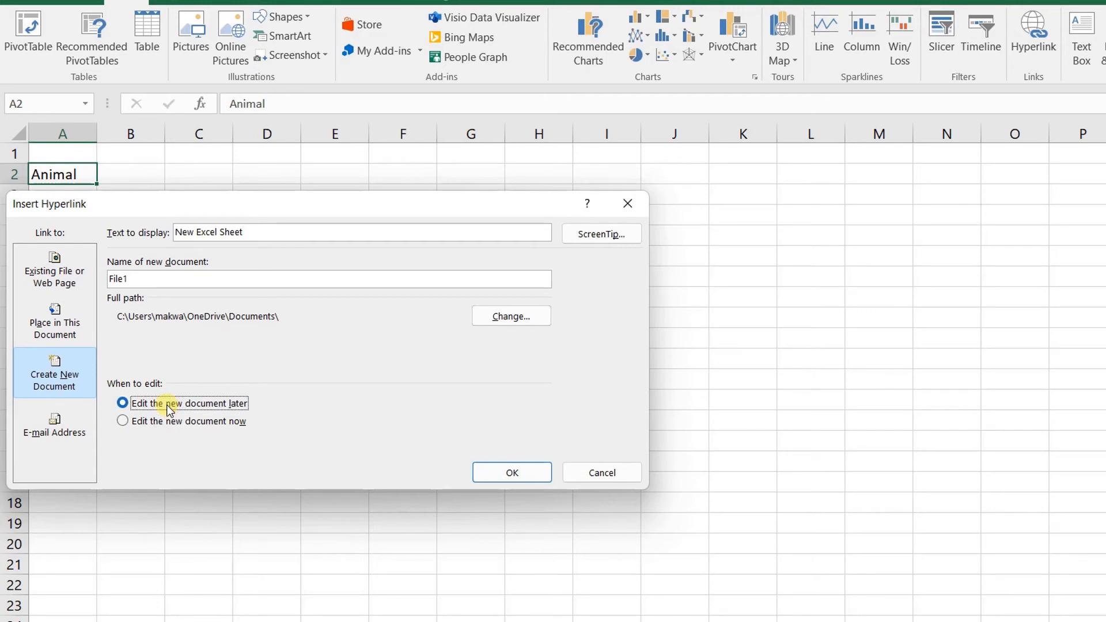
pyautogui.click(499, 473)
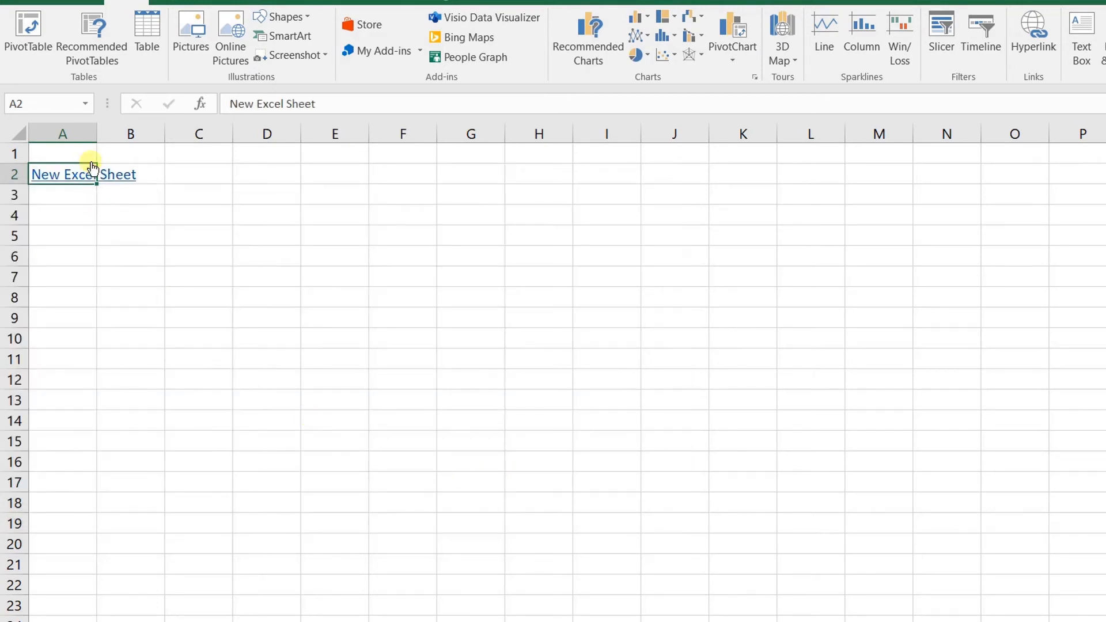
# Autofit column A to the New Excel Sheet link, then follow it and let File1.xlsx open
pyautogui.doubleClick(99, 132)
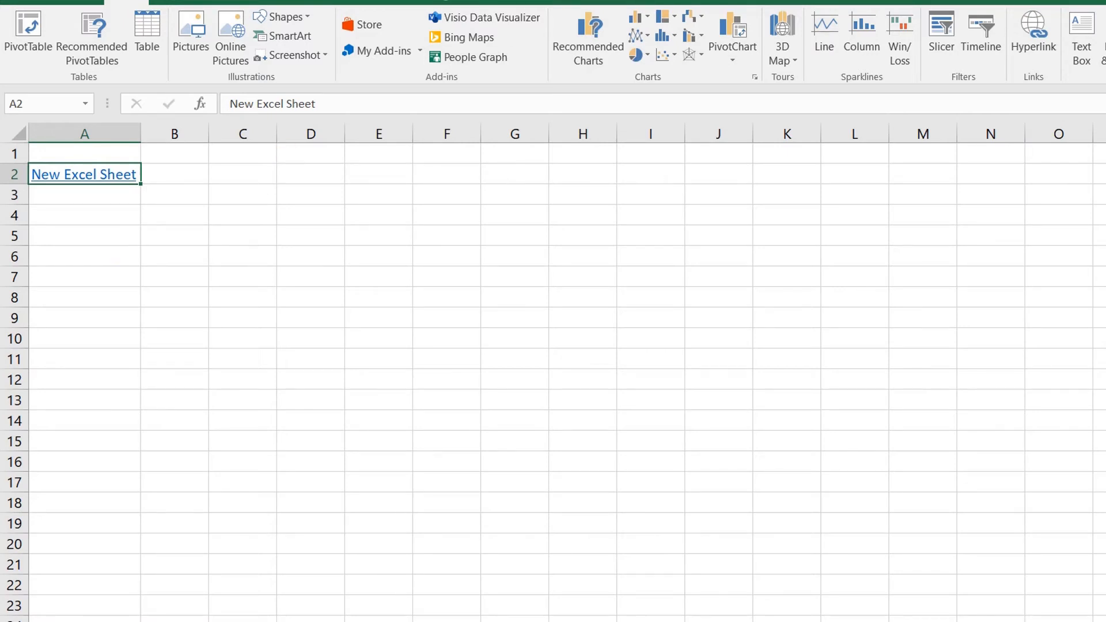
pyautogui.click(118, 174)
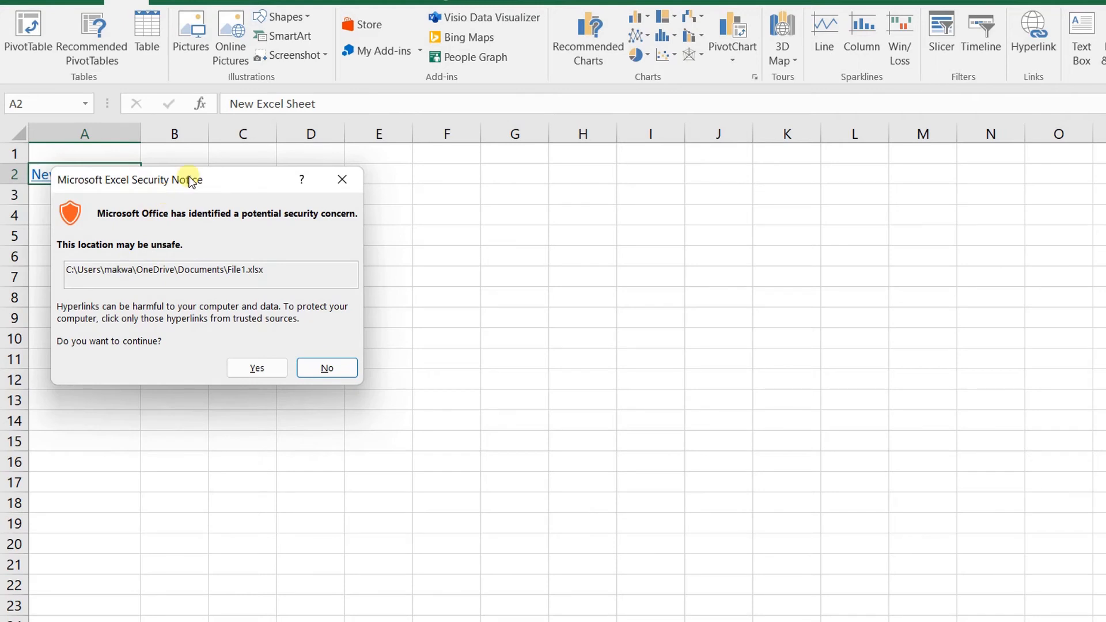
pyautogui.moveTo(192, 182); pyautogui.dragTo(170, 178)
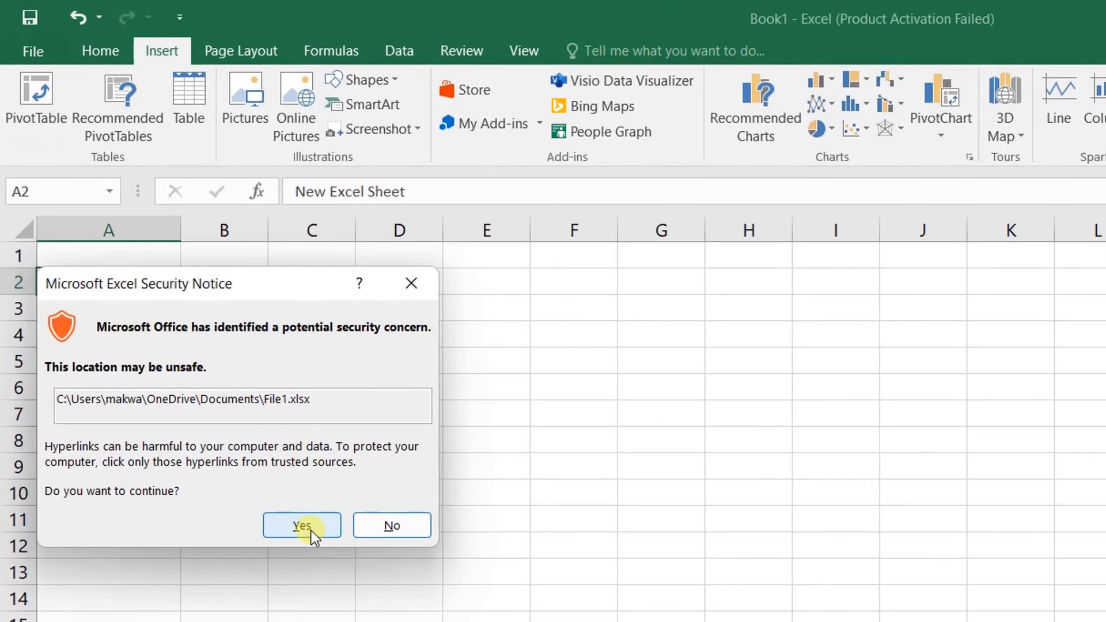
pyautogui.click(311, 530)
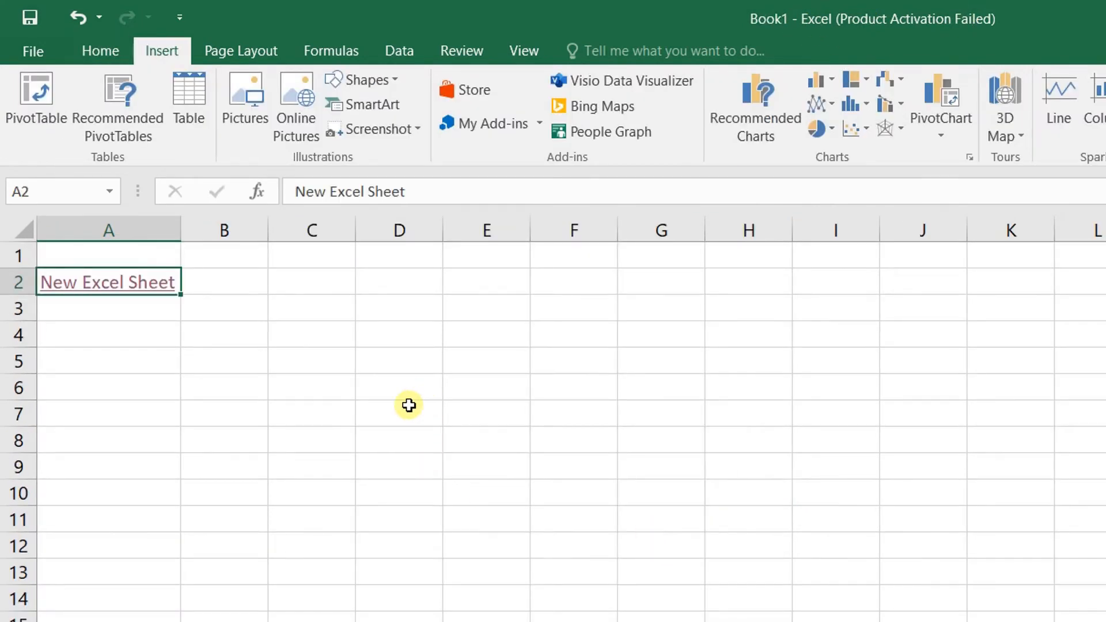
# Remove A2's existing hyperlink and reopen Insert Hyperlink set to Existing File or Web Page
pyautogui.rightClick(140, 281)
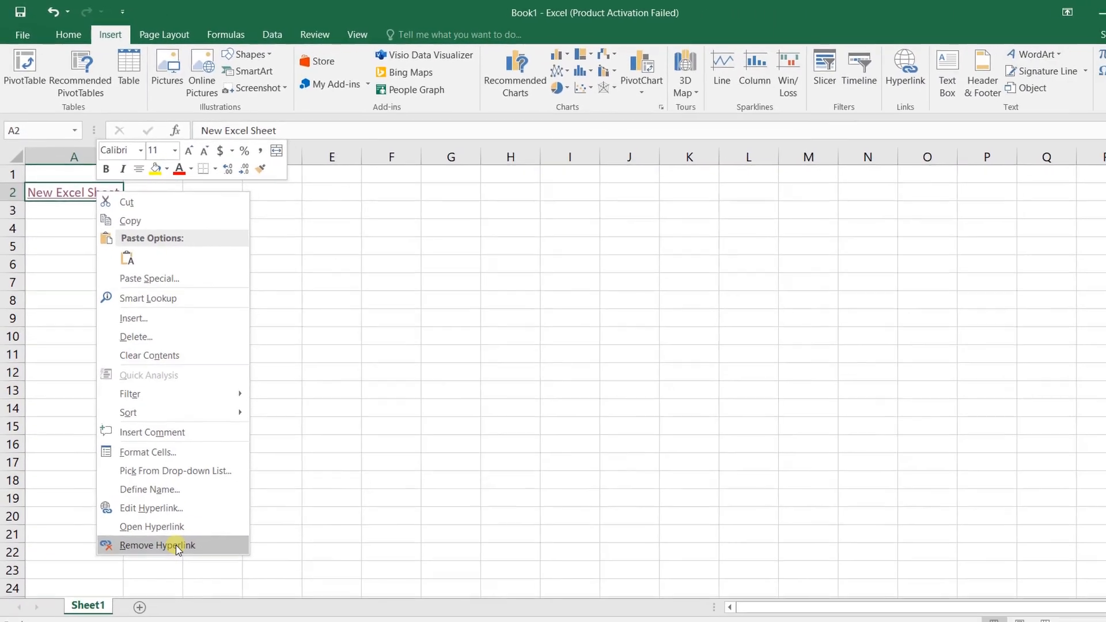
pyautogui.click(174, 542)
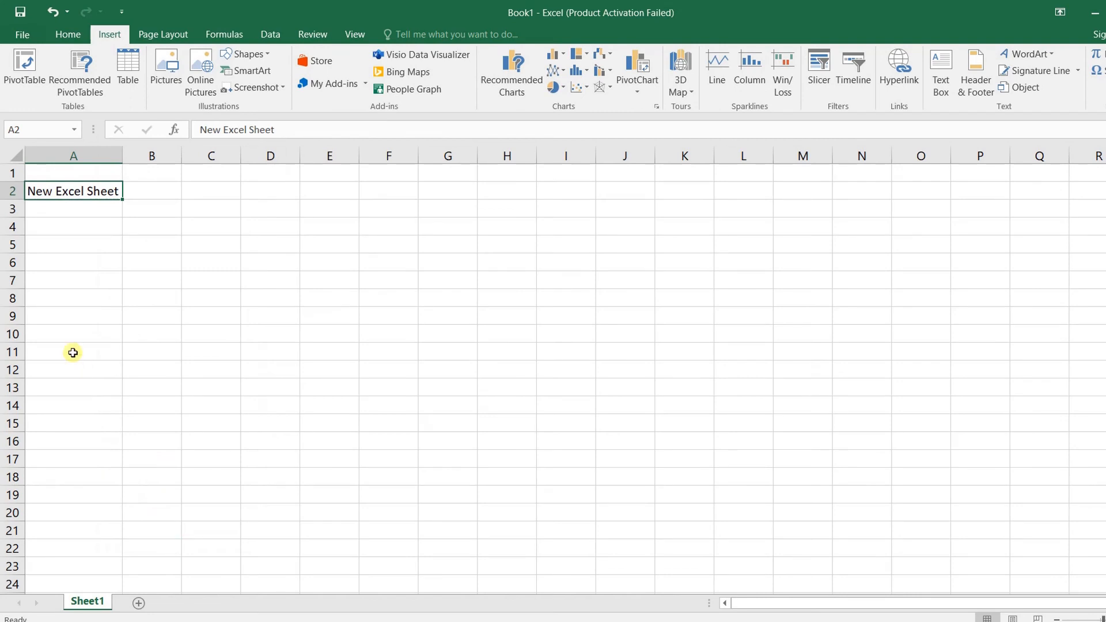
pyautogui.rightClick(73, 191)
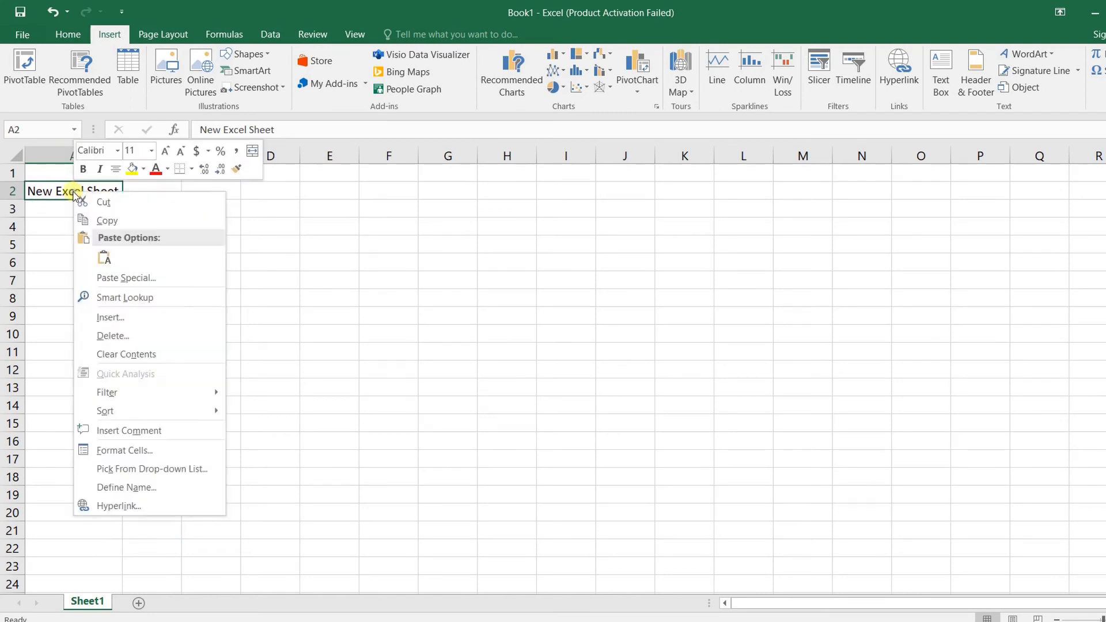
pyautogui.click(118, 506)
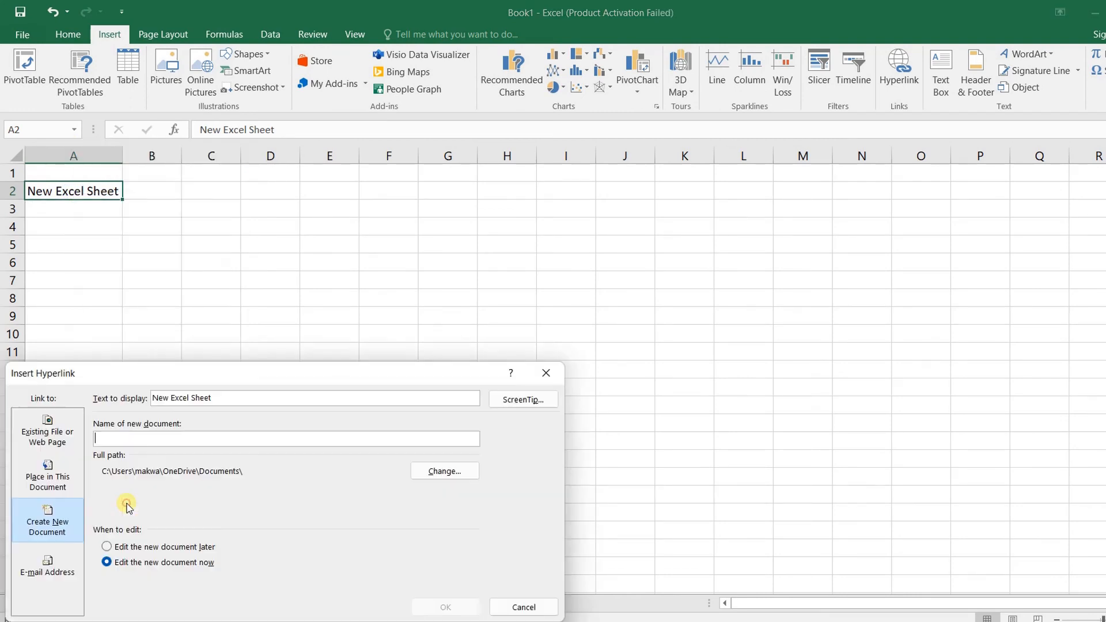
pyautogui.moveTo(180, 375); pyautogui.dragTo(180, 237)
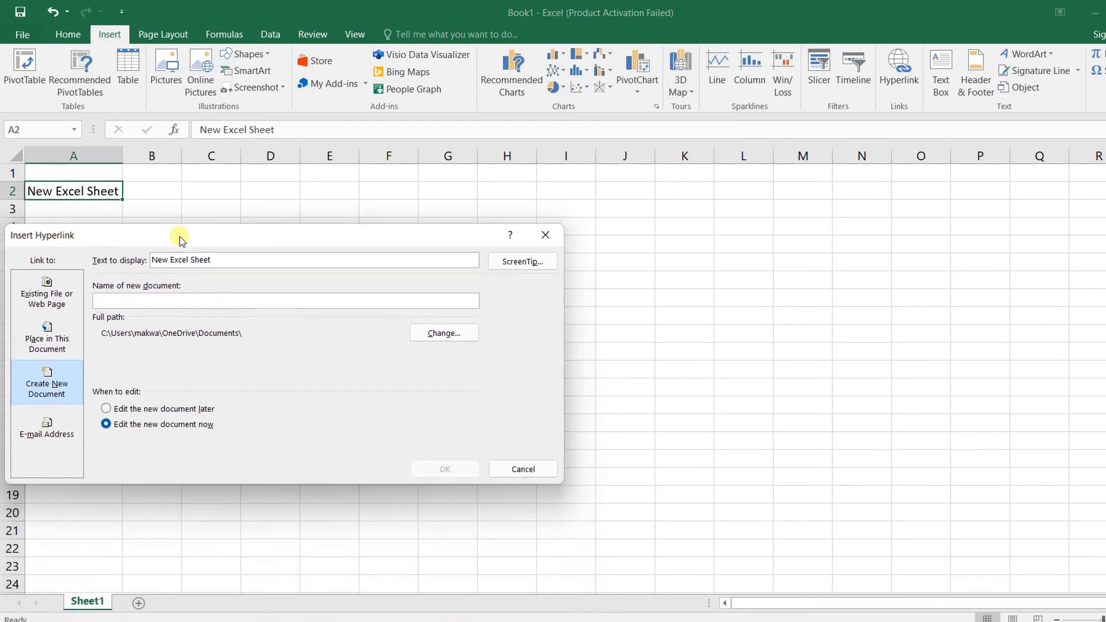
pyautogui.click(48, 348)
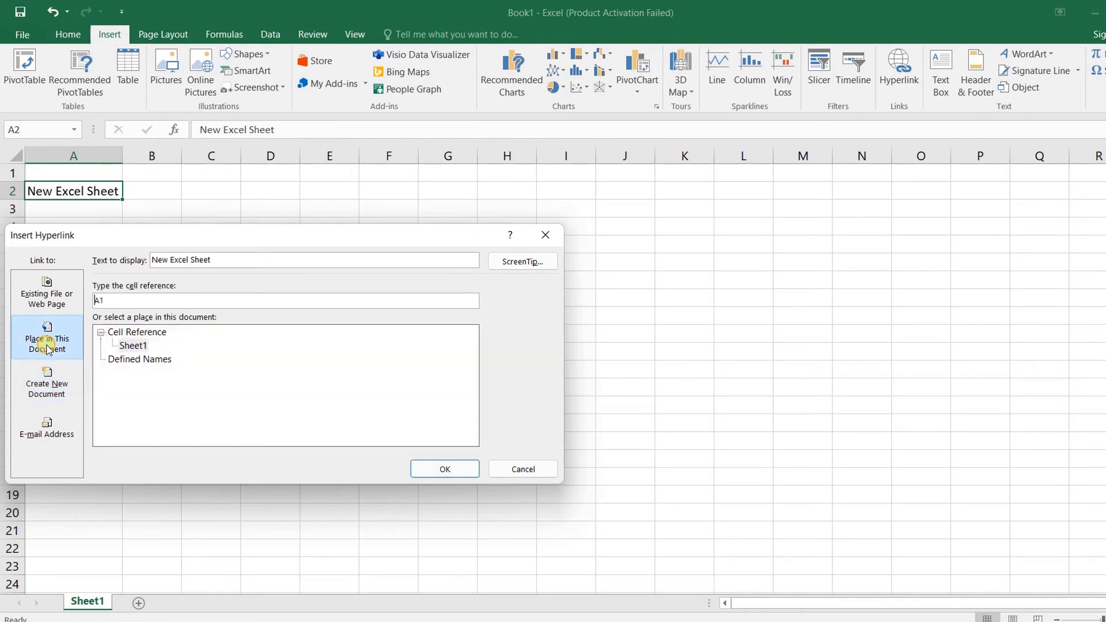
pyautogui.click(46, 298)
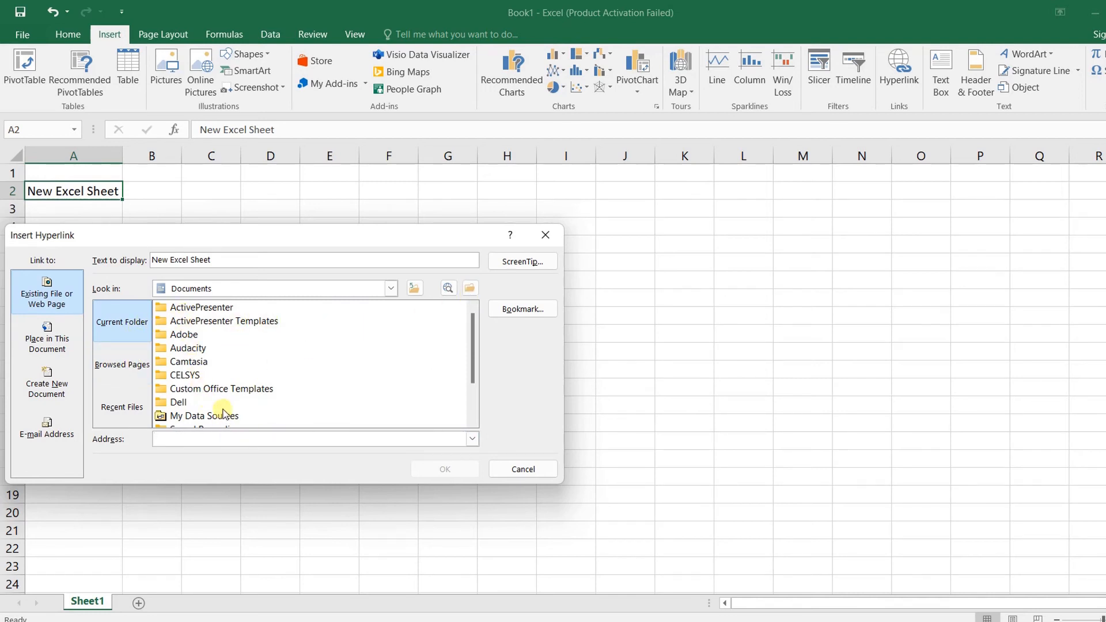
# Choose File1.xlsx from the Documents folder as the link target
pyautogui.click(469, 288)
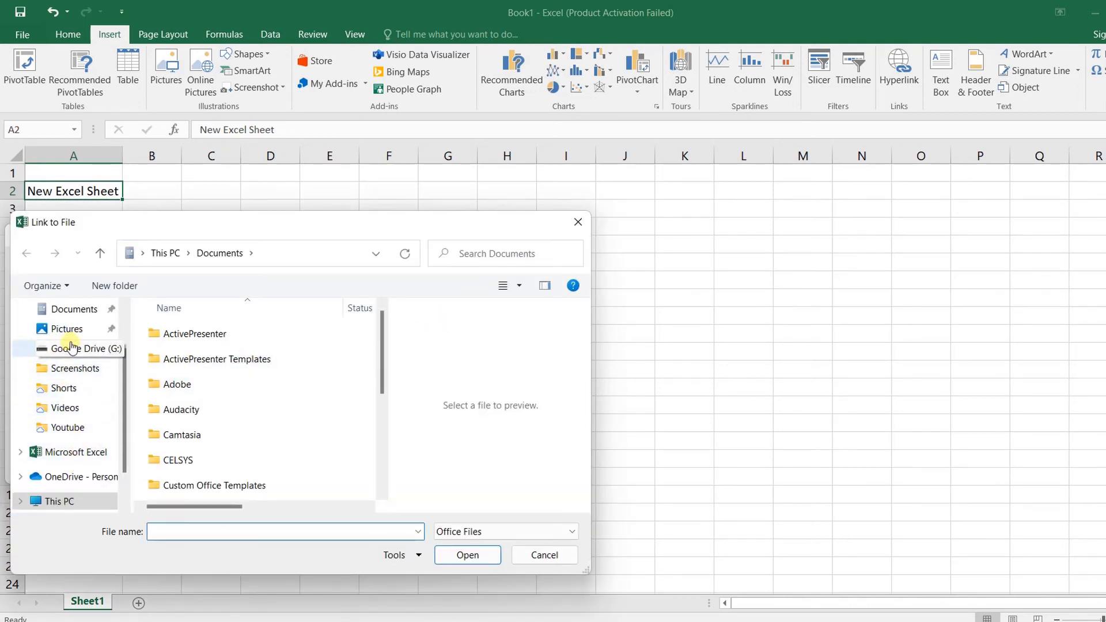
pyautogui.click(68, 309)
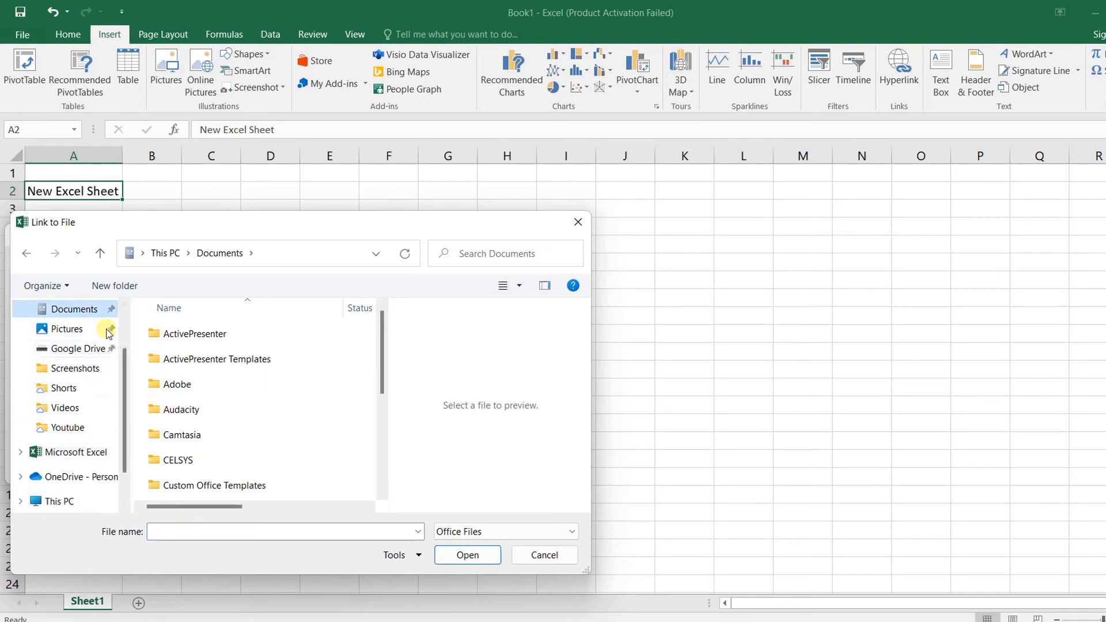
pyautogui.scroll(-2, 265, 469)
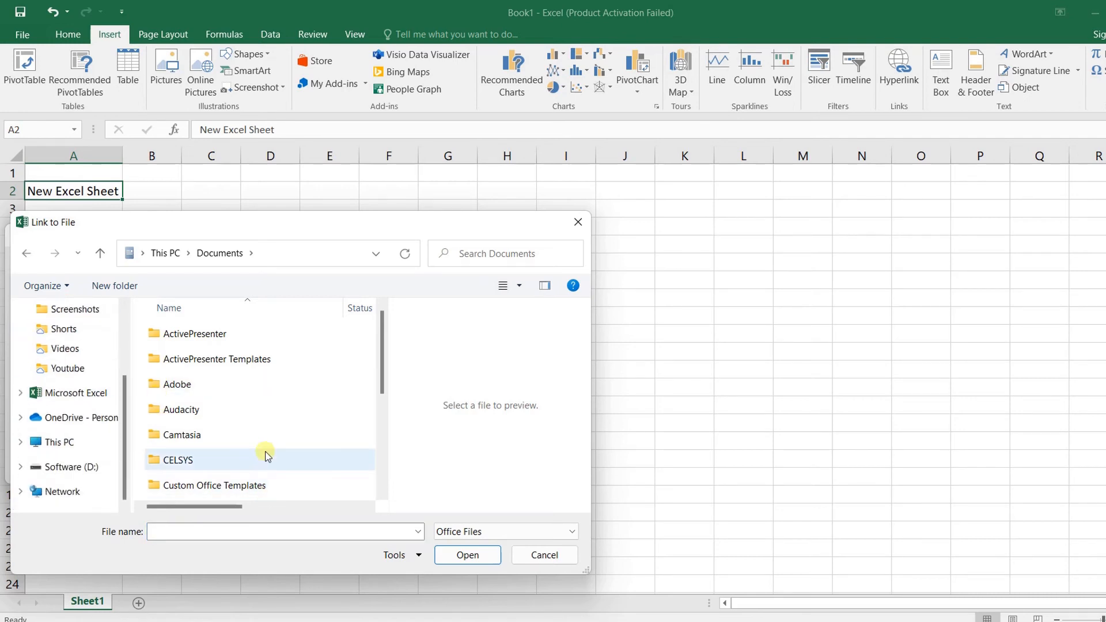
pyautogui.scroll(2, 52, 396)
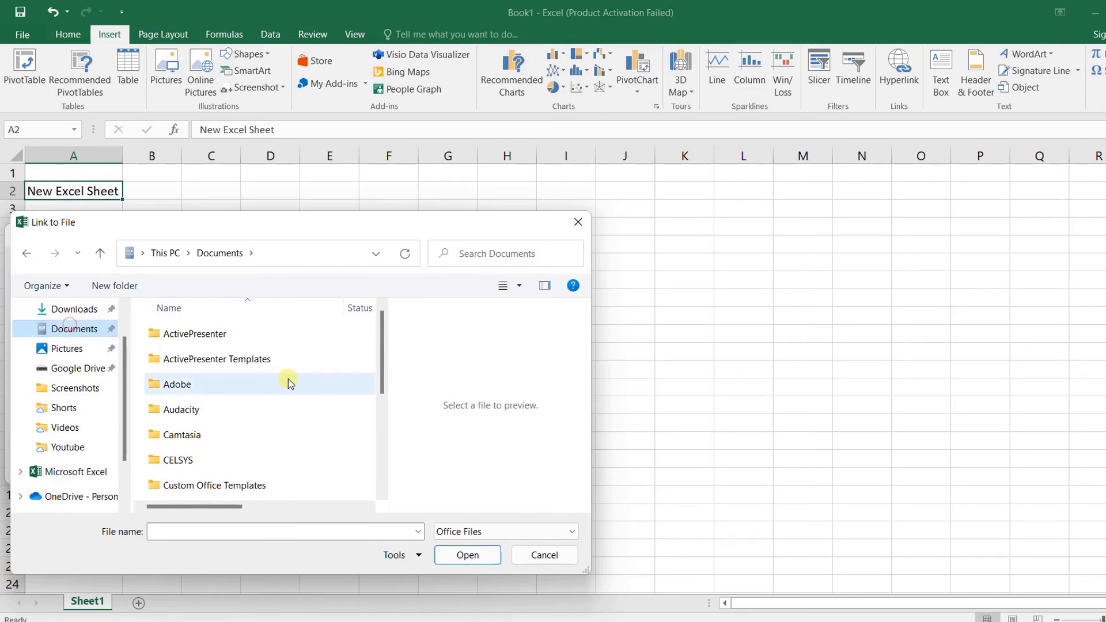
pyautogui.moveTo(380, 337); pyautogui.dragTo(380, 453)
pyautogui.click(164, 415)
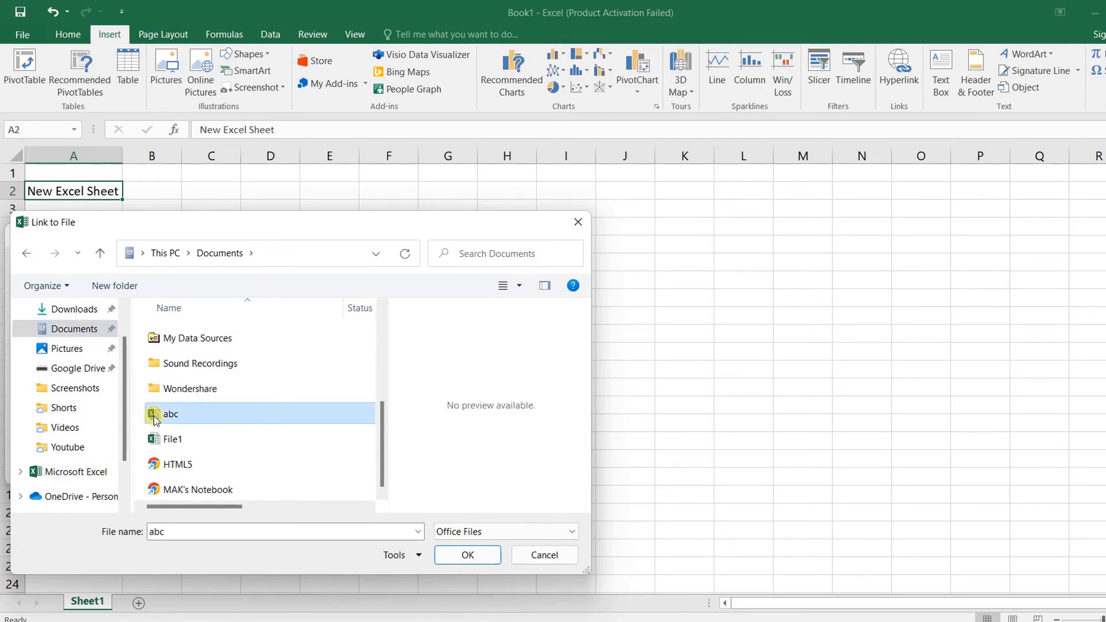
pyautogui.click(163, 440)
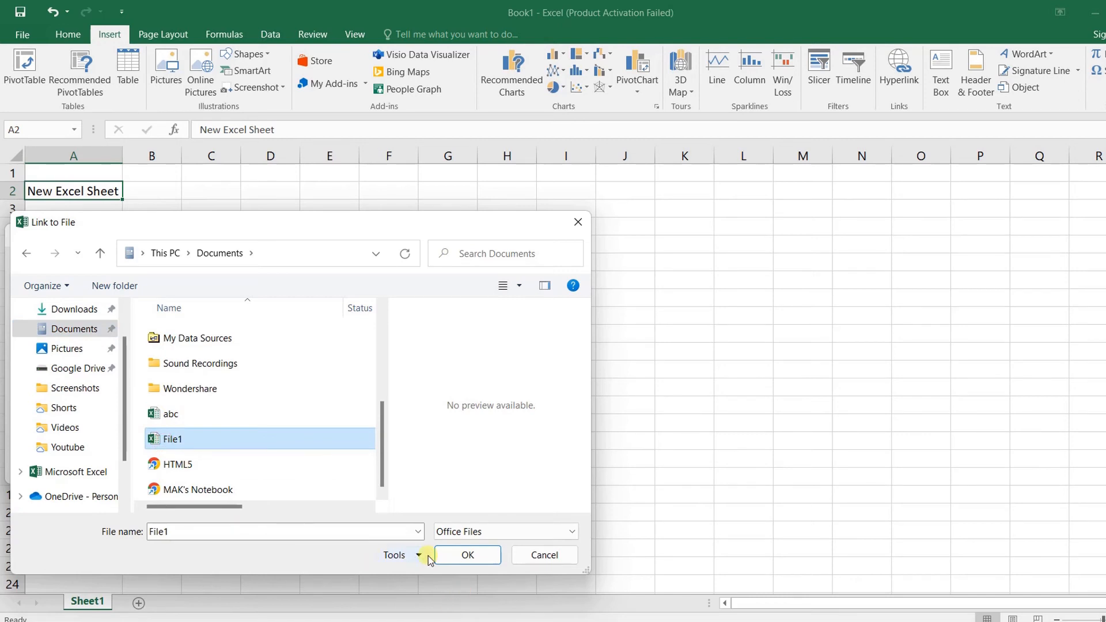
pyautogui.click(465, 555)
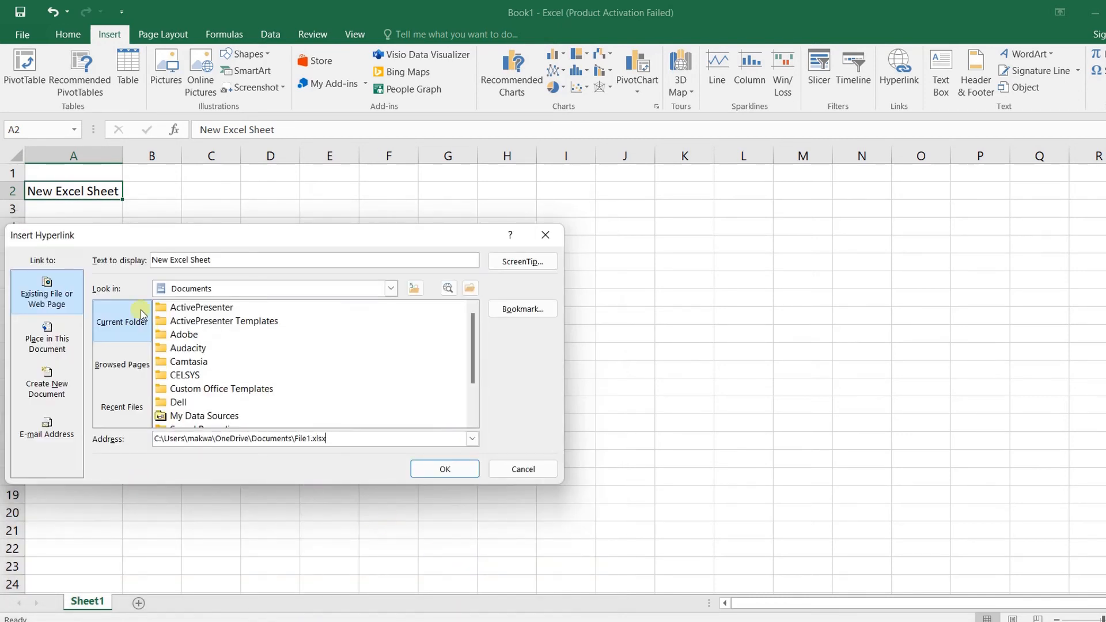
# Add the ScreenTip 'Go to file1' and finish the hyperlink in A2
pyautogui.click(522, 261)
pyautogui.moveTo(103, 385); pyautogui.dragTo(203, 299)
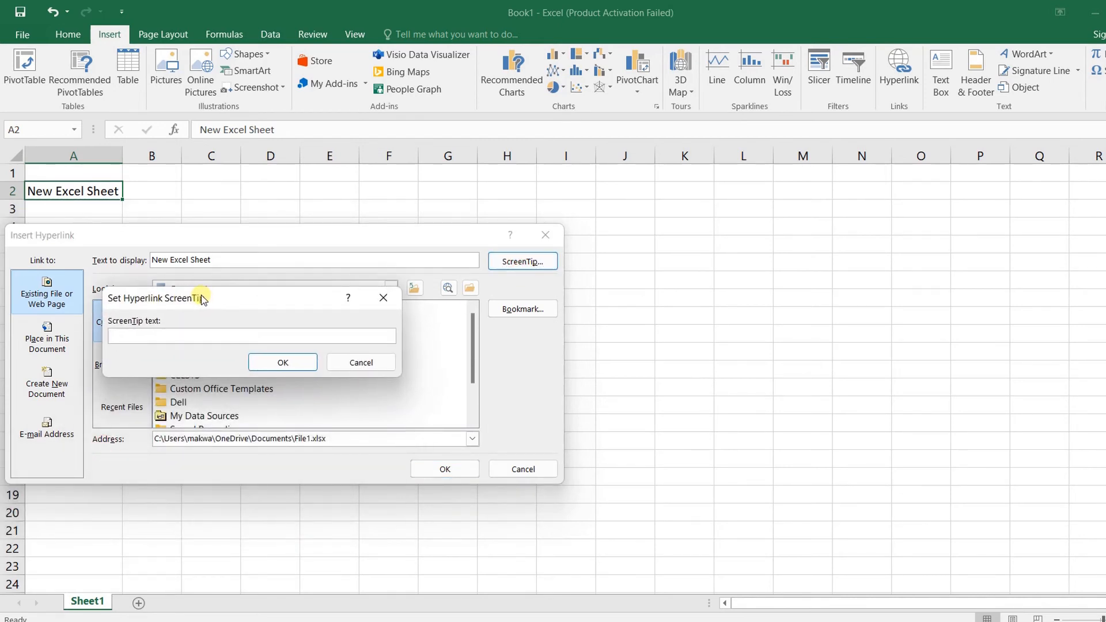
pyautogui.write('to file1')
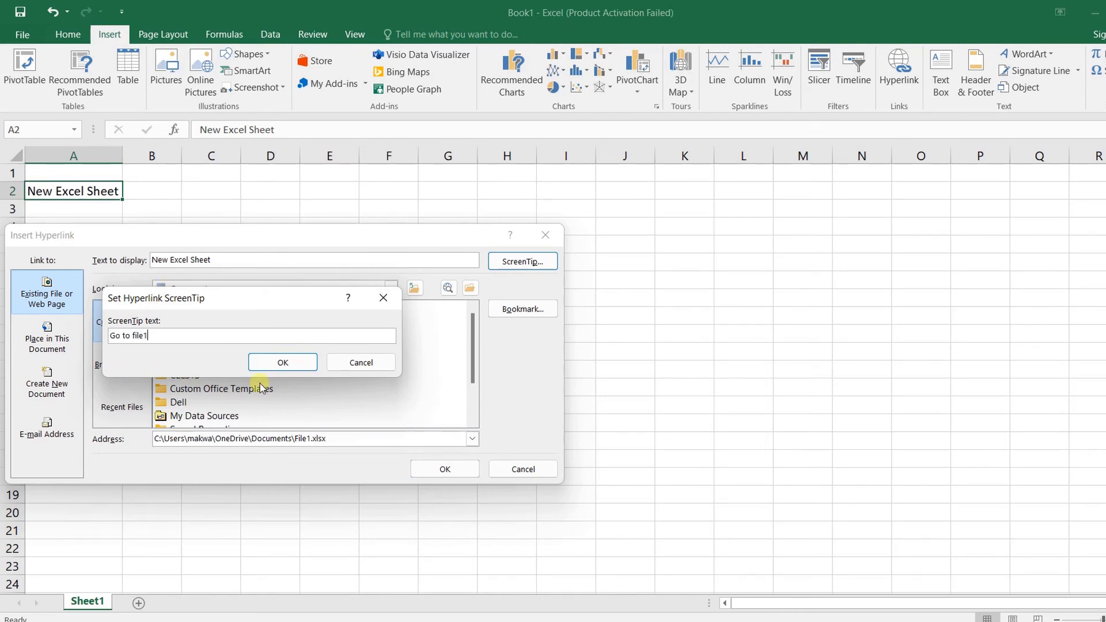
pyautogui.click(284, 360)
pyautogui.click(444, 469)
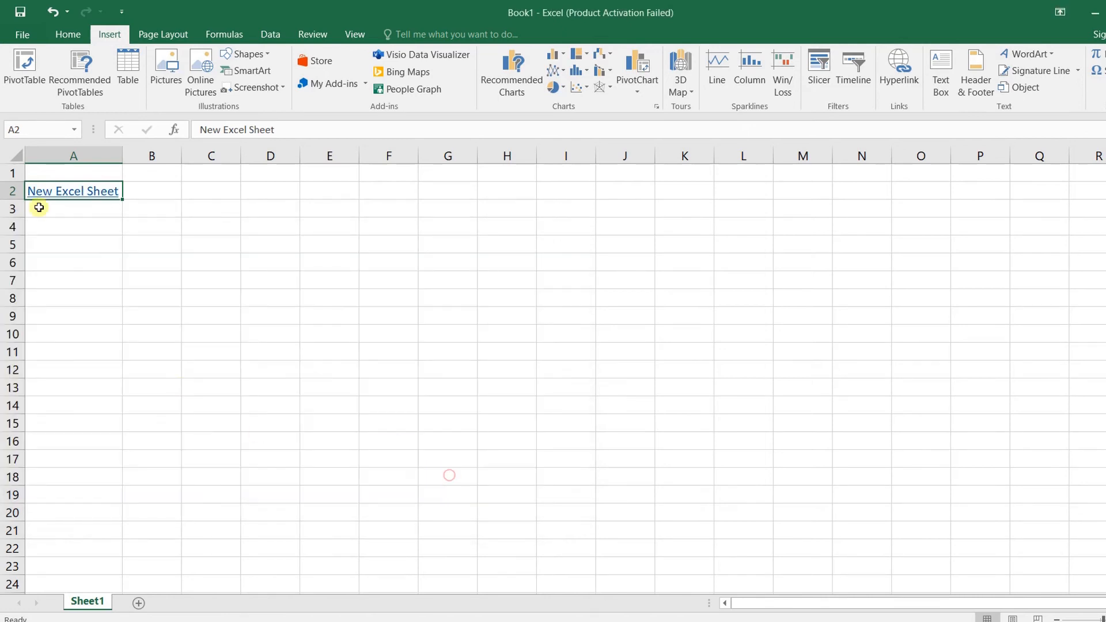
# Follow the A2 link and allow File1.xlsx to open past the Security Notice
pyautogui.click(75, 193)
pyautogui.moveTo(609, 224); pyautogui.dragTo(179, 185)
pyautogui.click(207, 362)
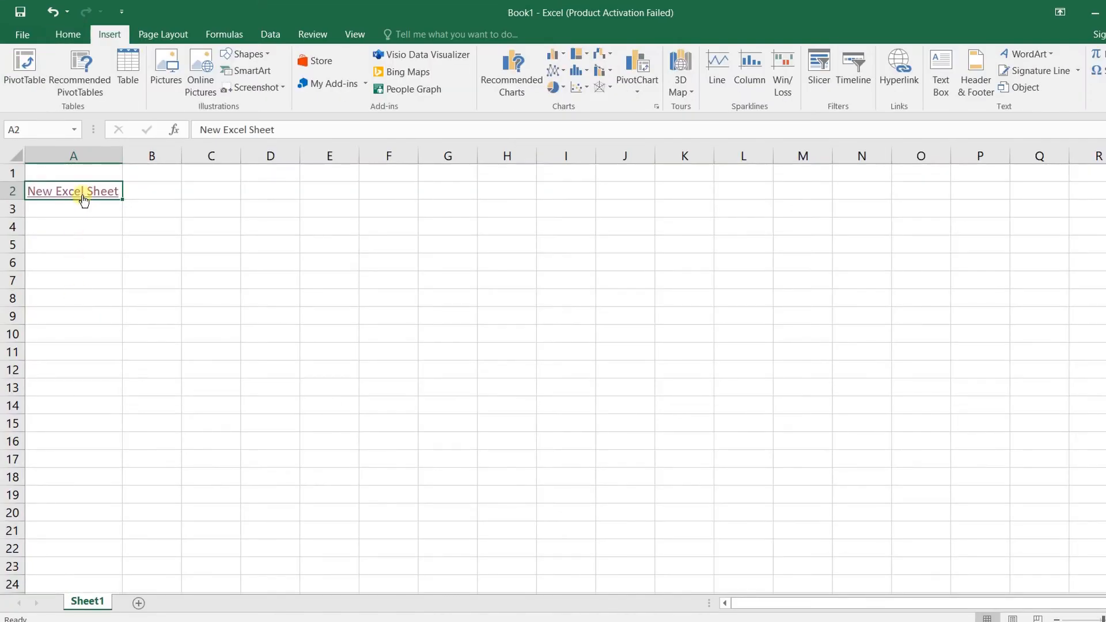
# Remove A2's hyperlink, then cancel a new Insert Hyperlink dialog without linking
pyautogui.rightClick(83, 190)
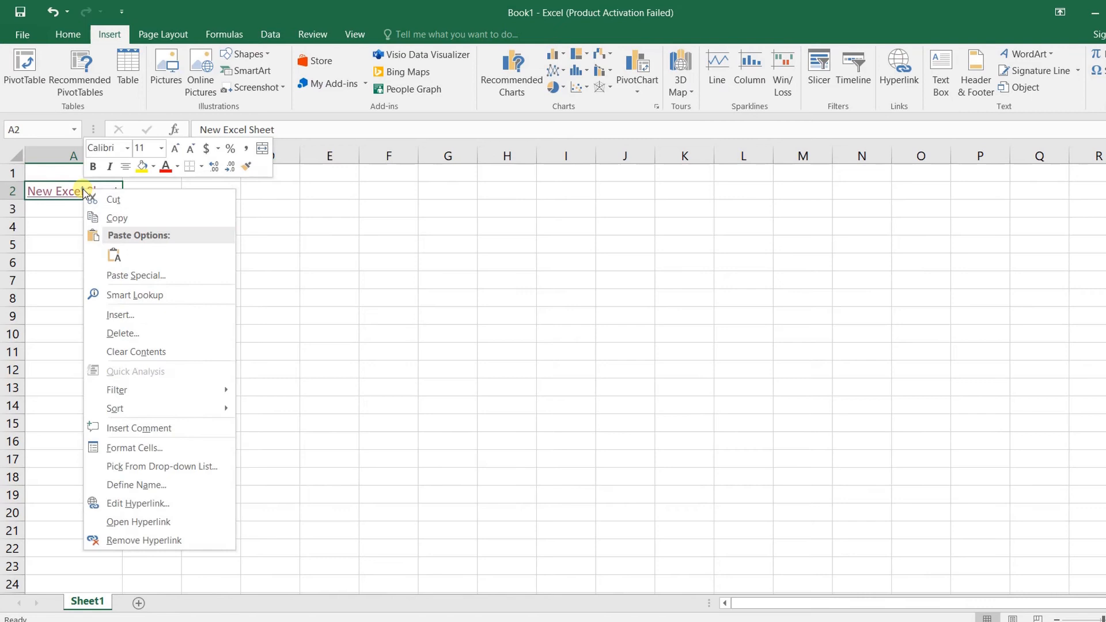
pyautogui.click(144, 539)
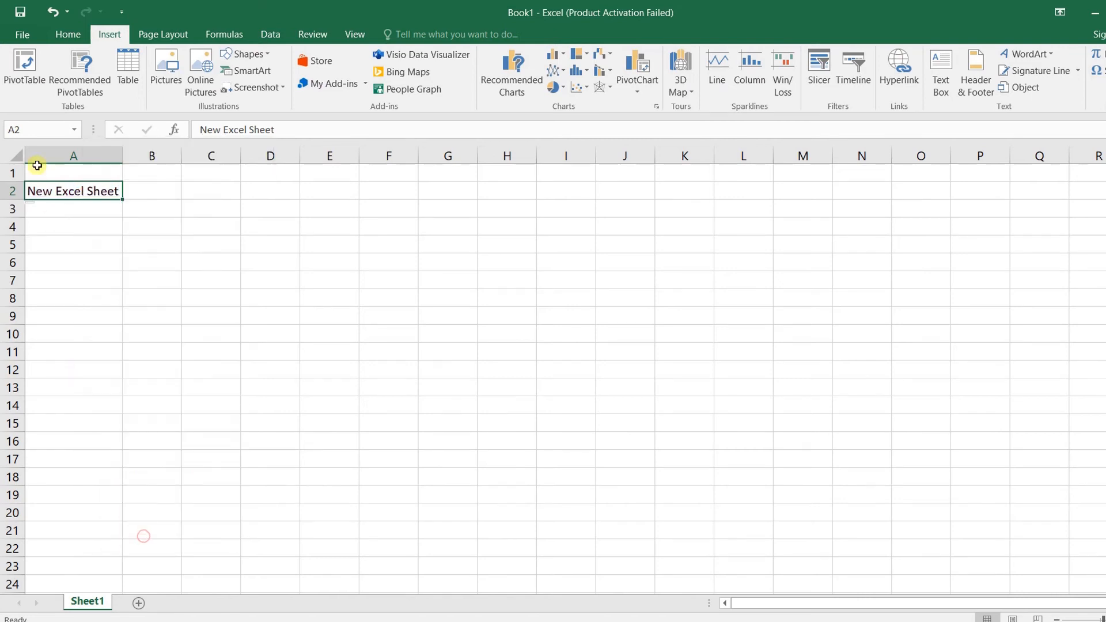
pyautogui.rightClick(61, 193)
pyautogui.click(107, 510)
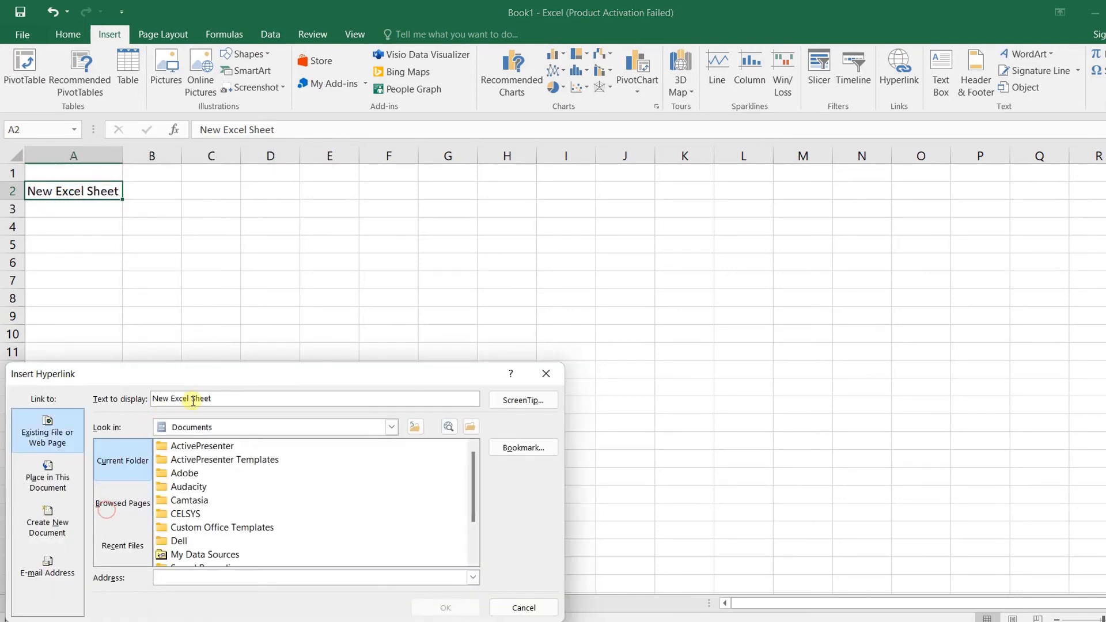
pyautogui.moveTo(194, 382); pyautogui.dragTo(193, 242)
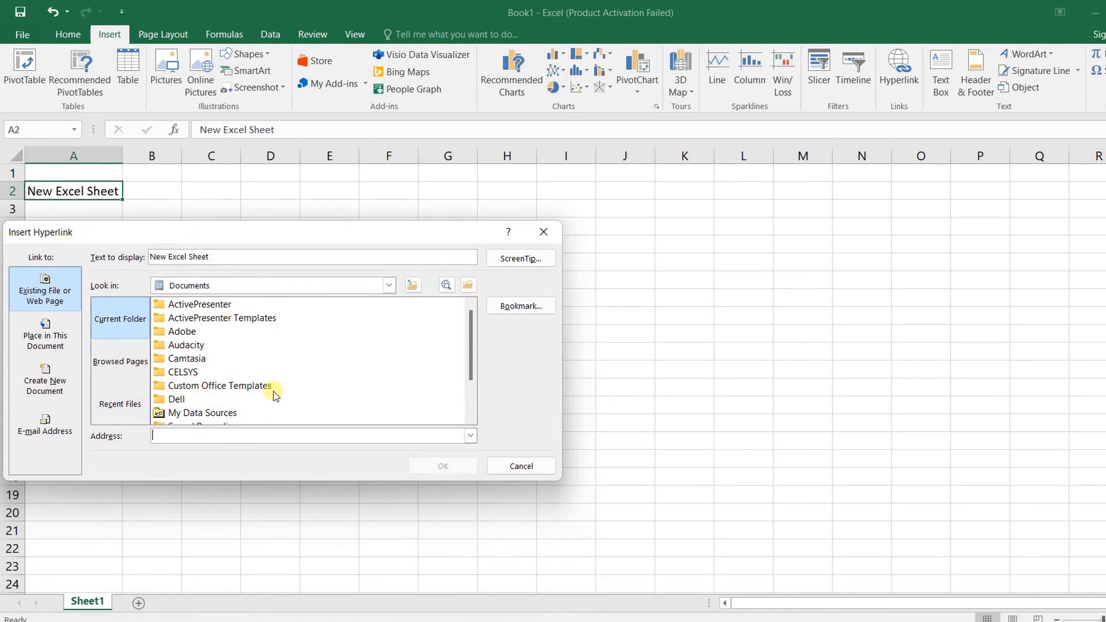
pyautogui.click(61, 437)
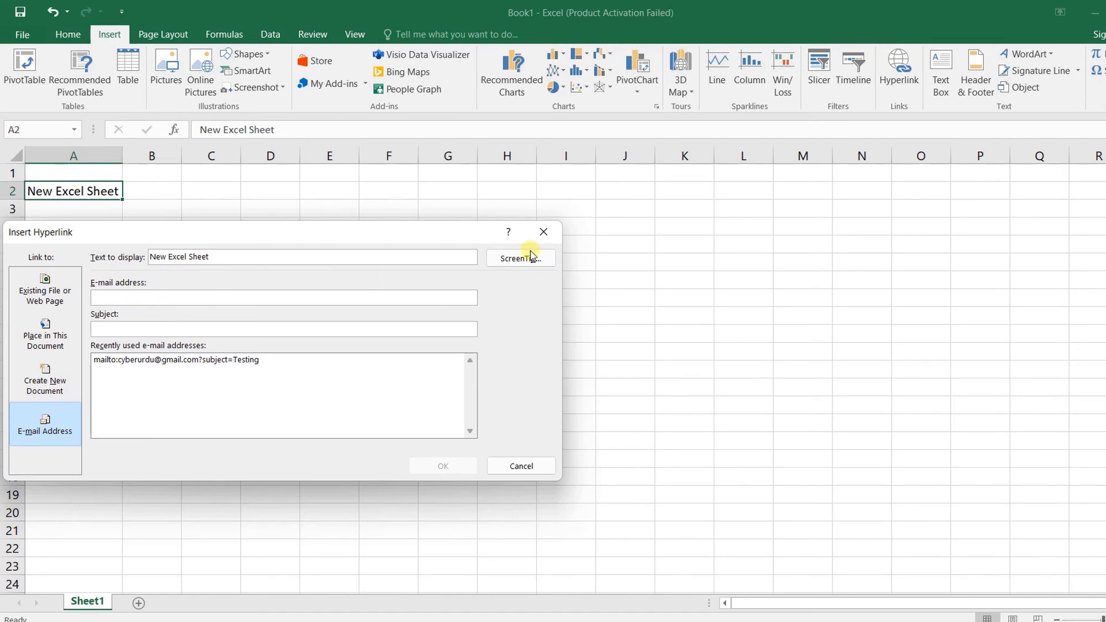
pyautogui.click(543, 232)
pyautogui.doubleClick(88, 192)
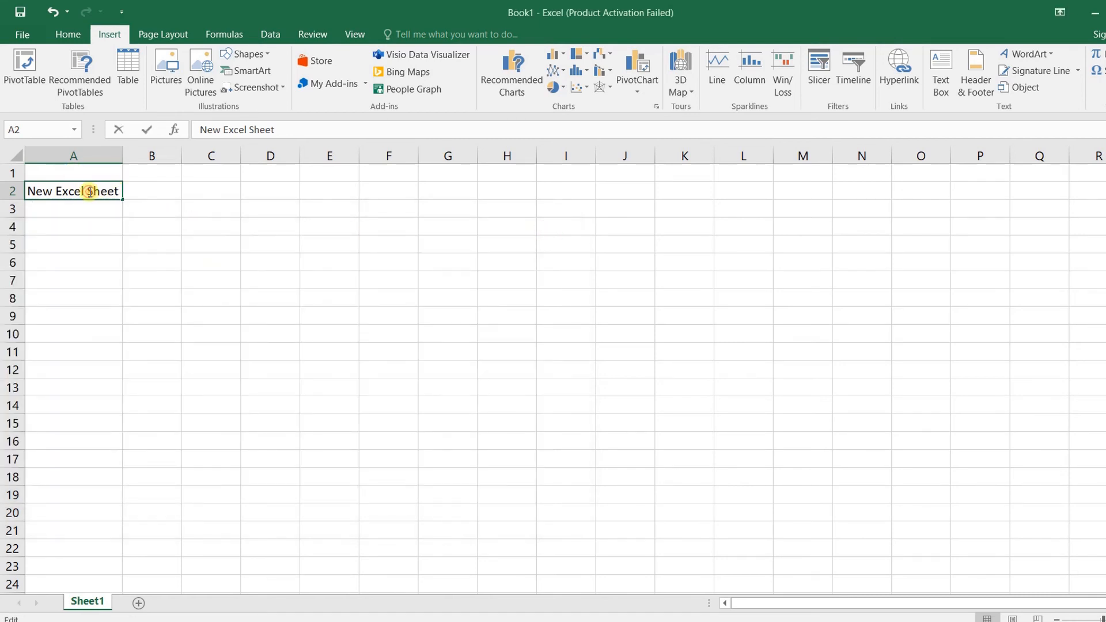
# Replace the text in A2 with 'Email :'
pyautogui.doubleClick(89, 192)
pyautogui.press('Escape')
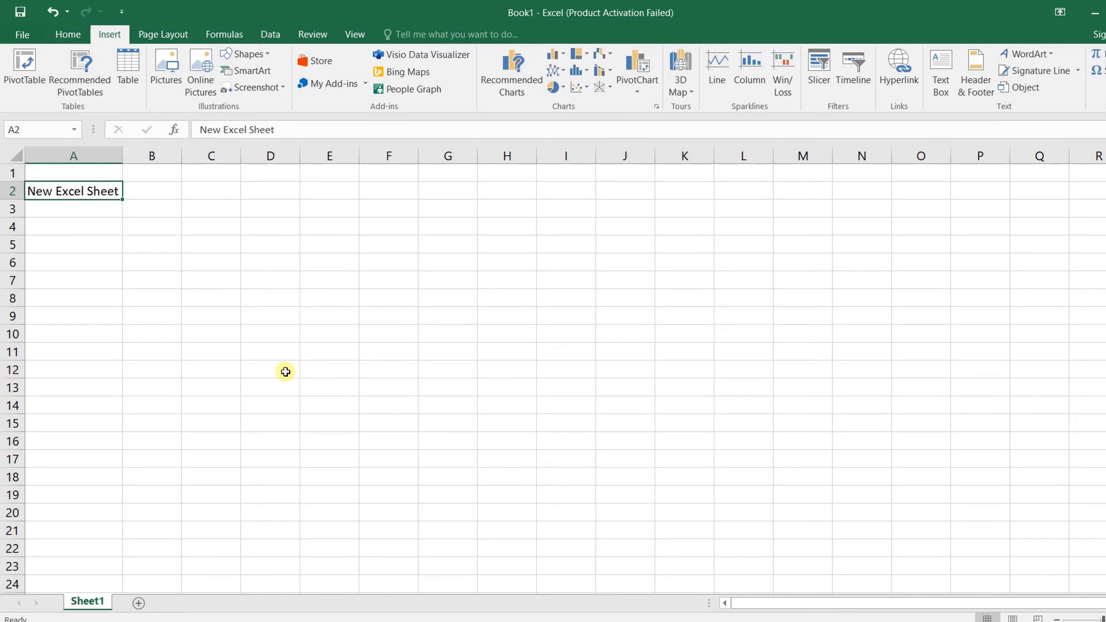
pyautogui.write('Email')
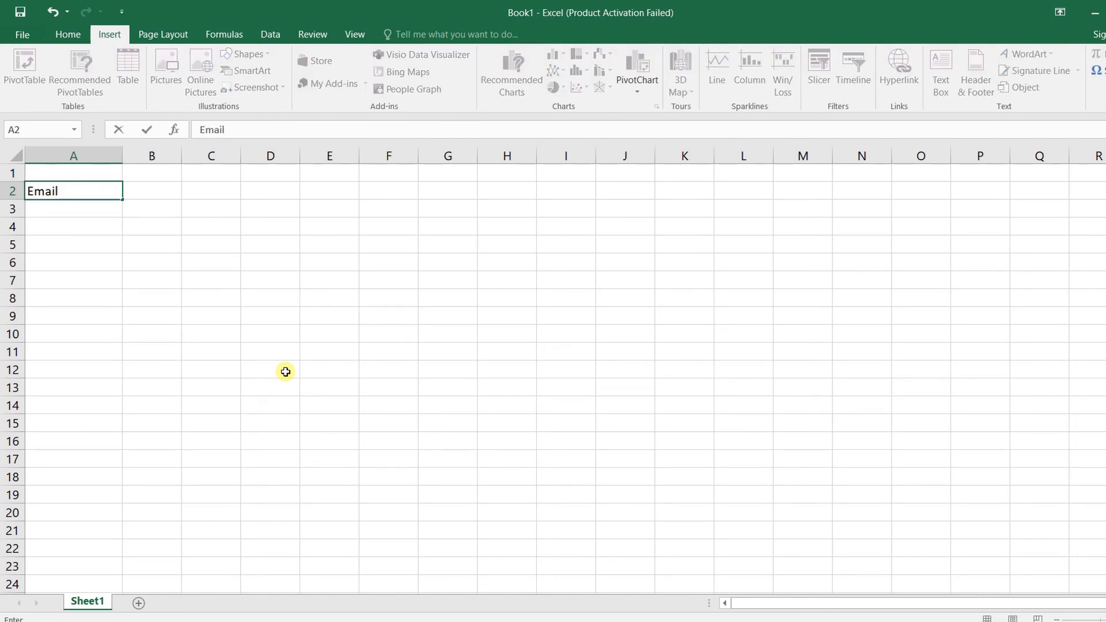
pyautogui.write(' :')
pyautogui.press('Return')
# Link A2 to an e-mail address with subject 'Email from Excel' and test the link
pyautogui.click(55, 194)
pyautogui.rightClick(56, 194)
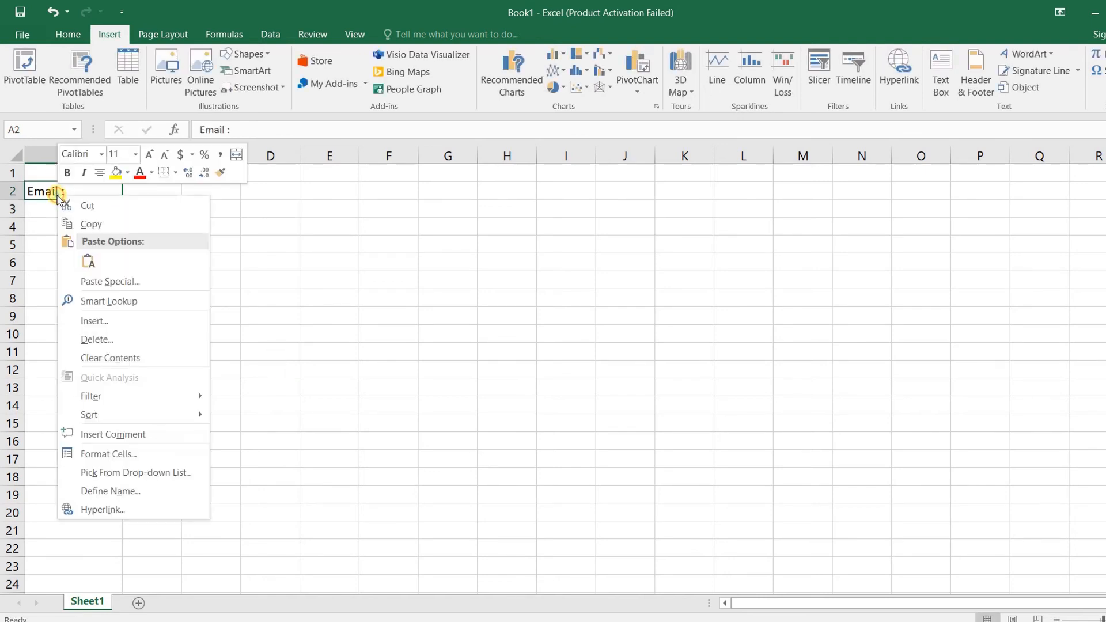
pyautogui.click(119, 507)
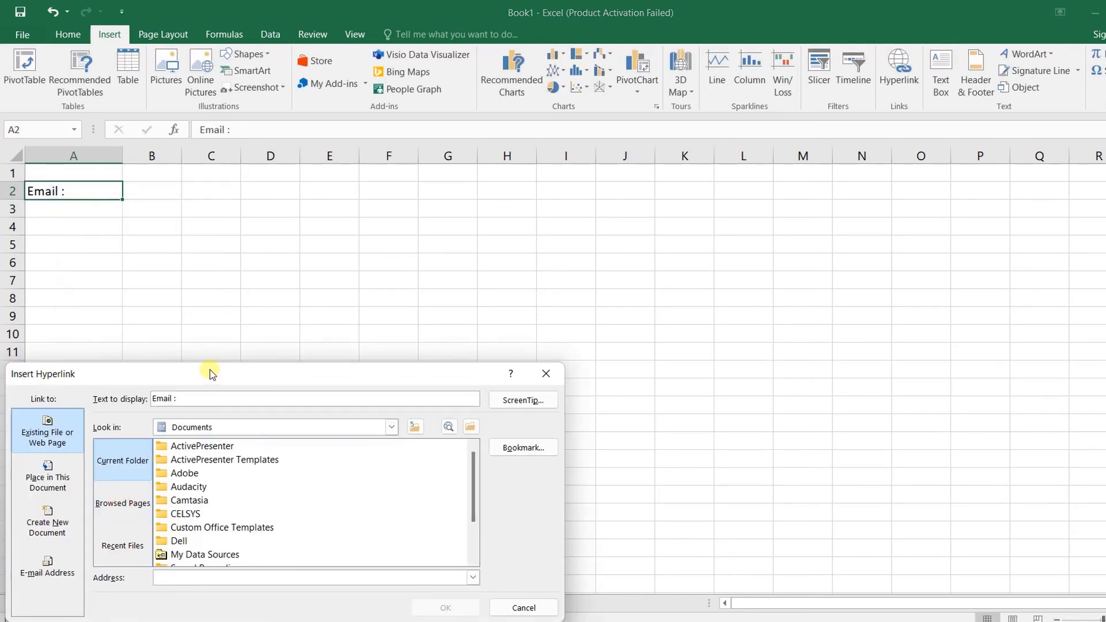
pyautogui.moveTo(209, 373); pyautogui.dragTo(209, 164)
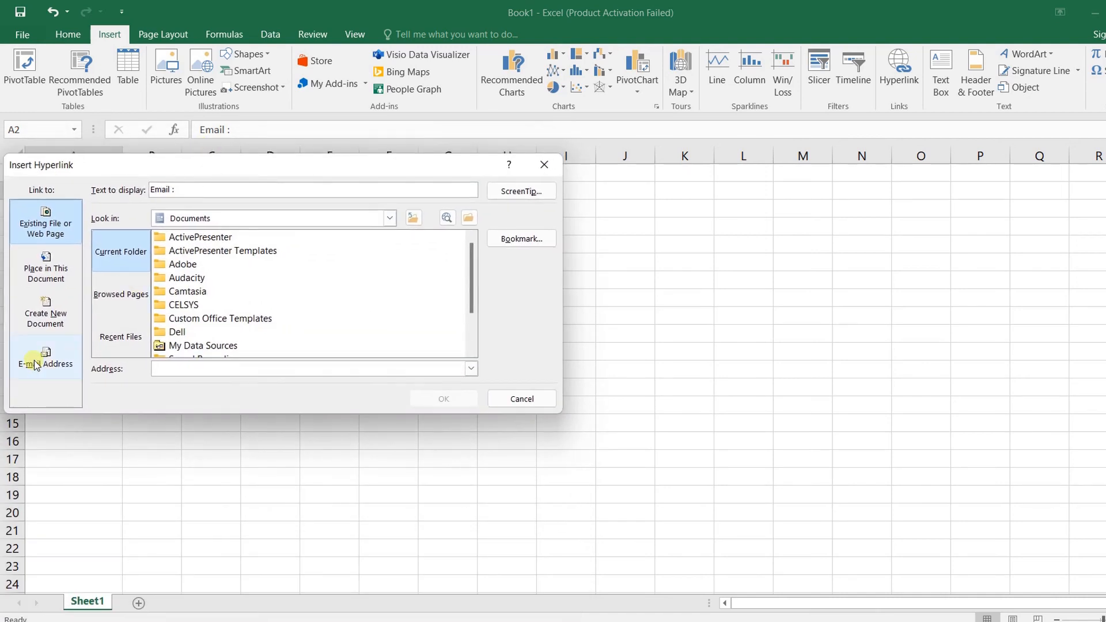
pyautogui.click(41, 360)
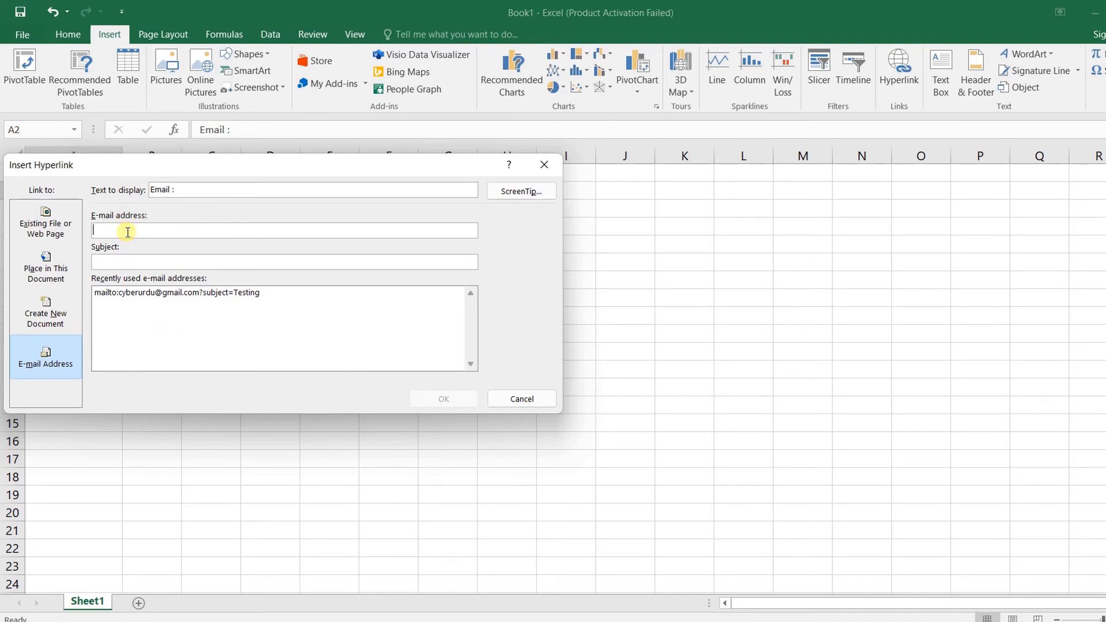
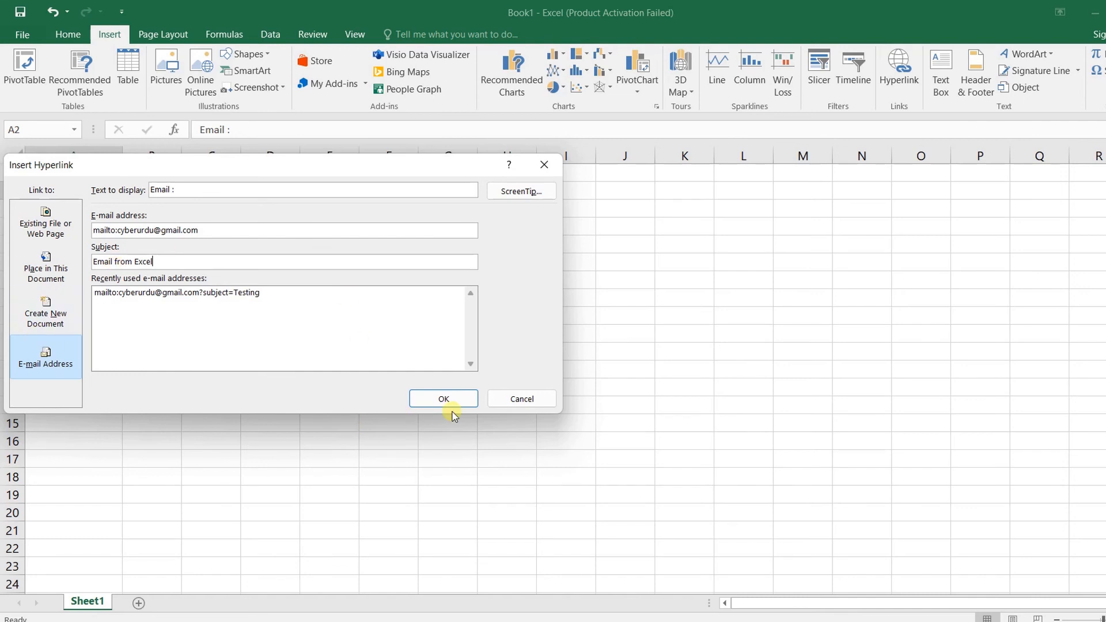
pyautogui.click(454, 405)
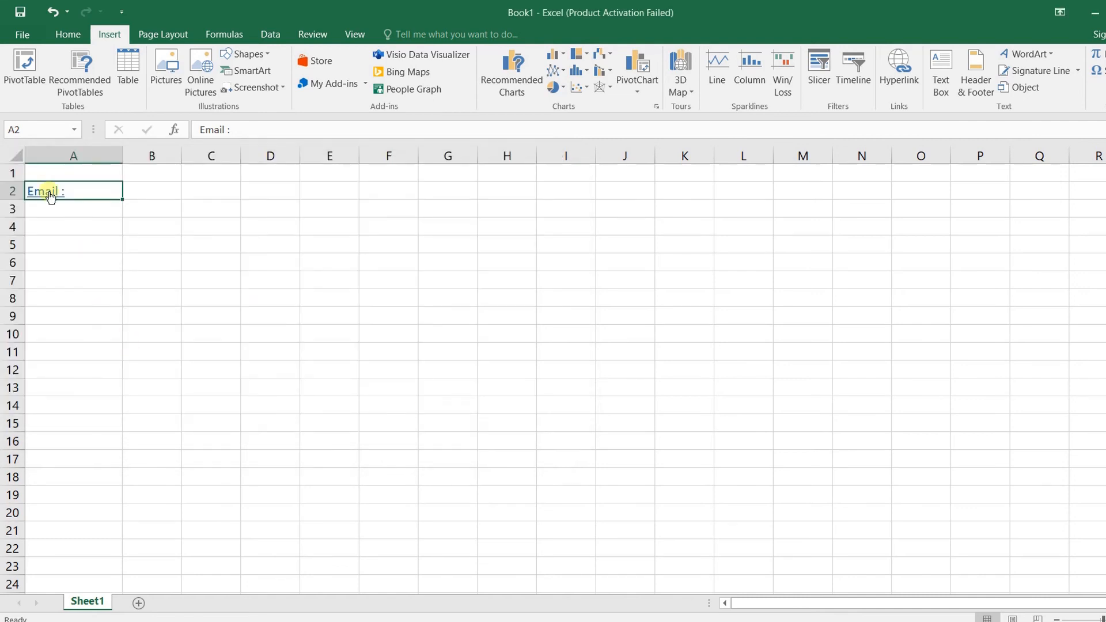
pyautogui.click(50, 194)
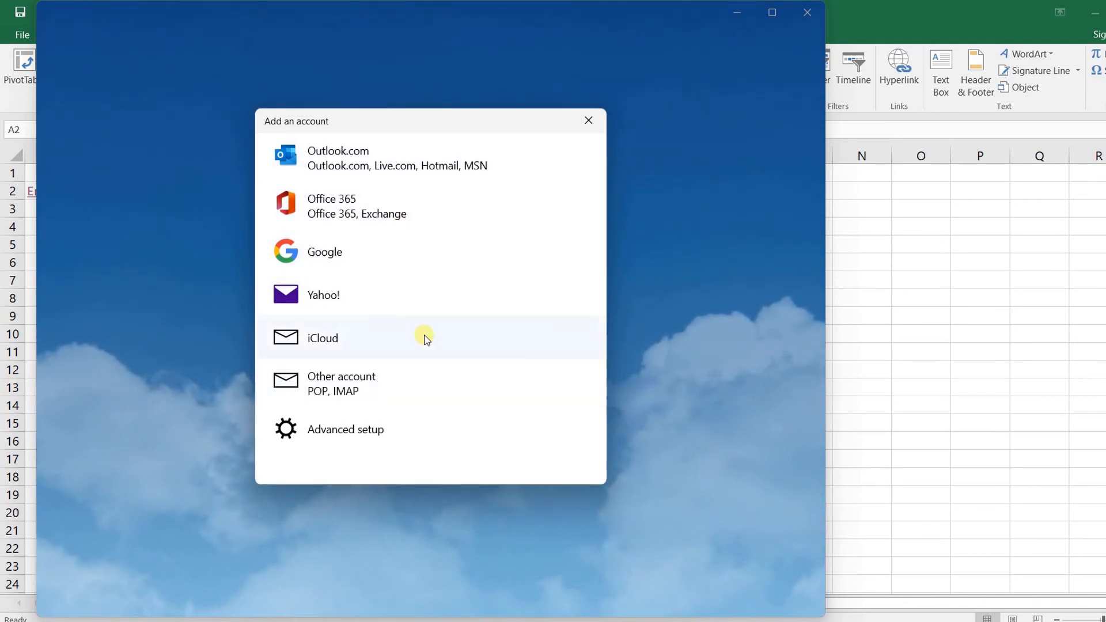
# Close the Mail app's Add an account window and then the Mail app
pyautogui.click(589, 119)
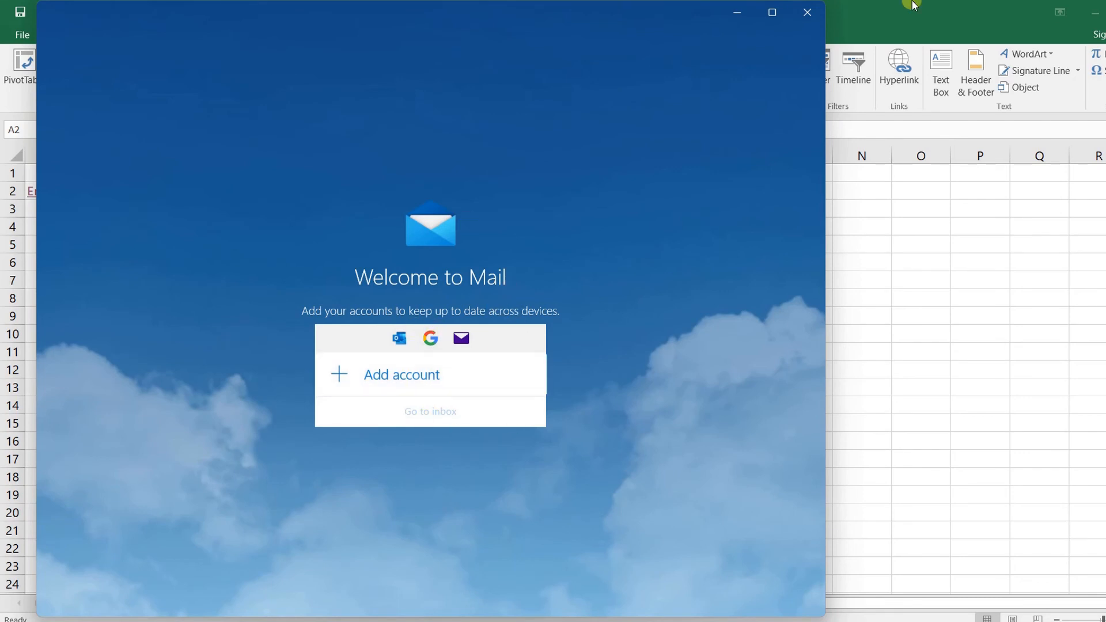
pyautogui.click(807, 12)
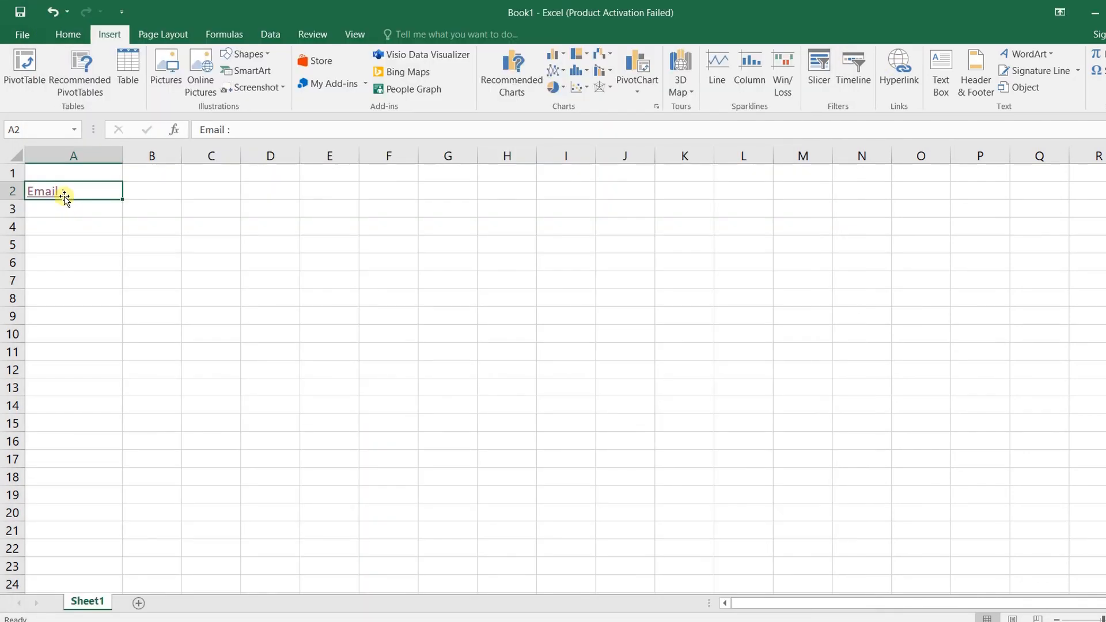
# Remove the e-mail hyperlink from A2, then cancel a Place in This Document link
pyautogui.moveTo(66, 198)
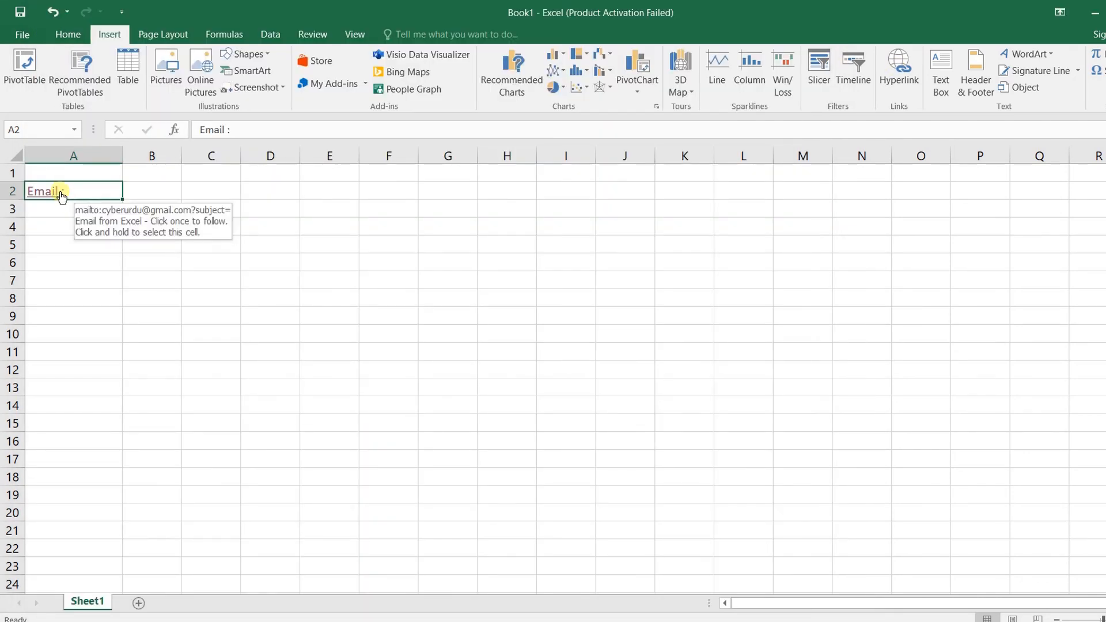
pyautogui.rightClick(65, 198)
pyautogui.click(118, 546)
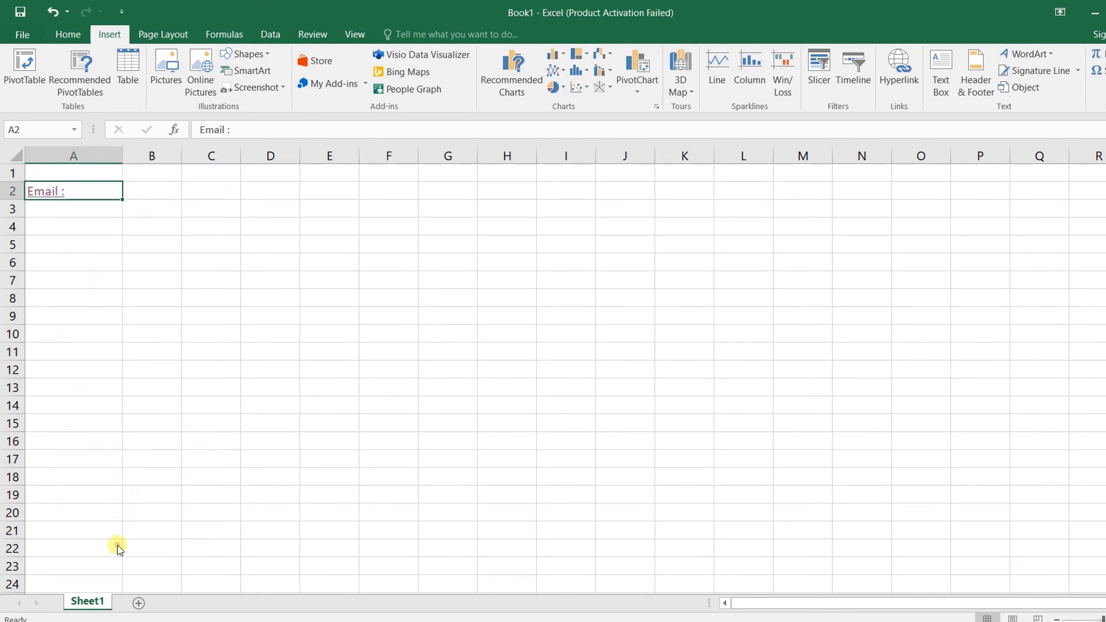
pyautogui.rightClick(53, 192)
pyautogui.click(118, 510)
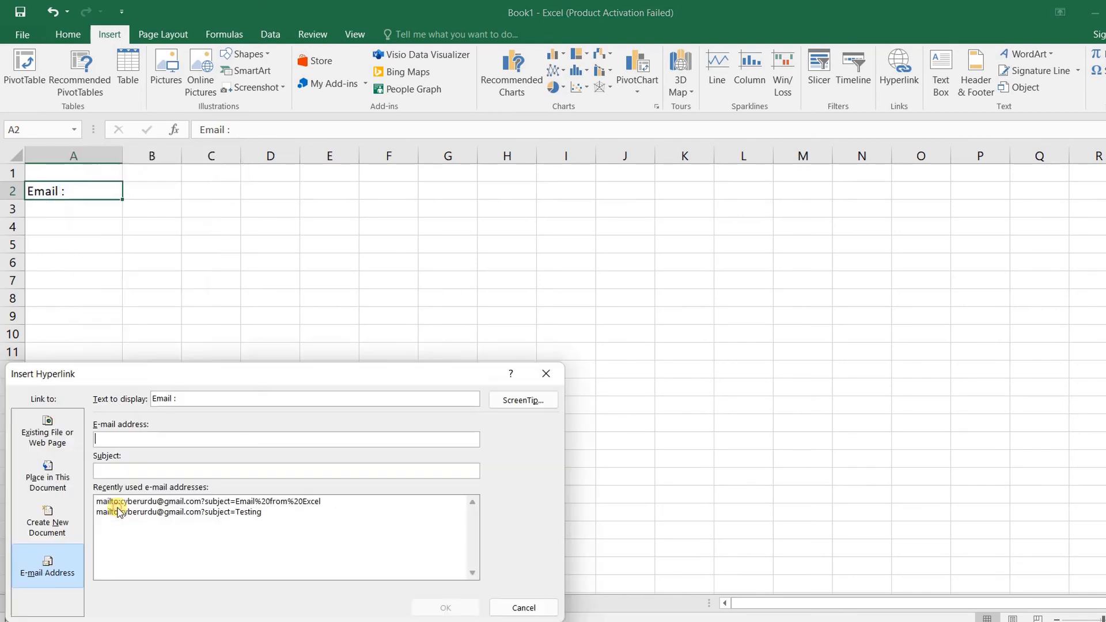
pyautogui.moveTo(146, 366); pyautogui.dragTo(144, 208)
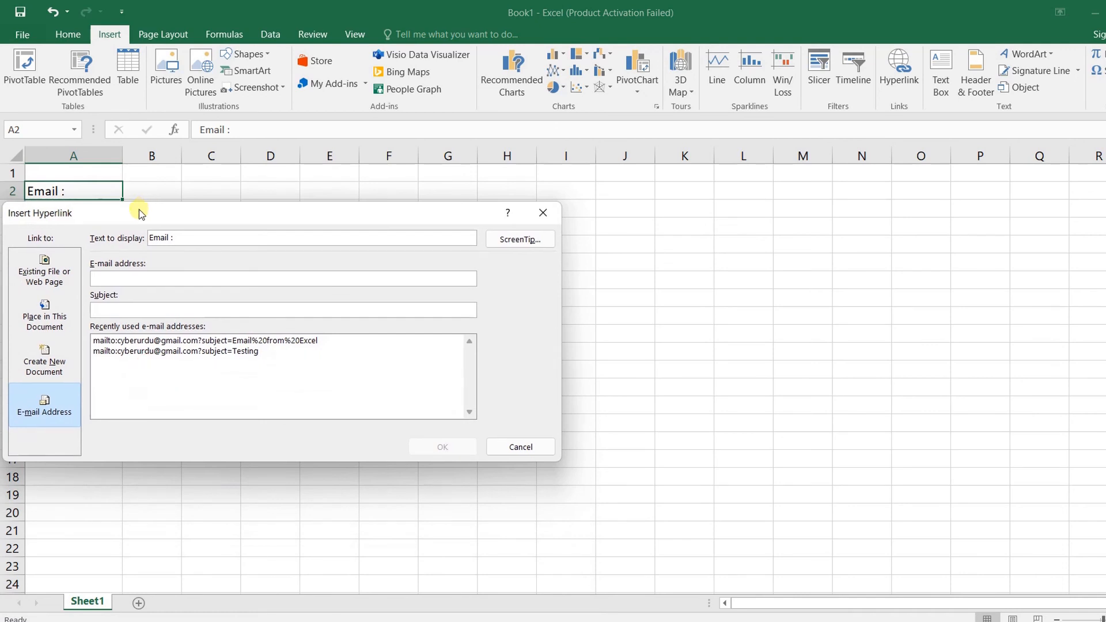
pyautogui.click(44, 321)
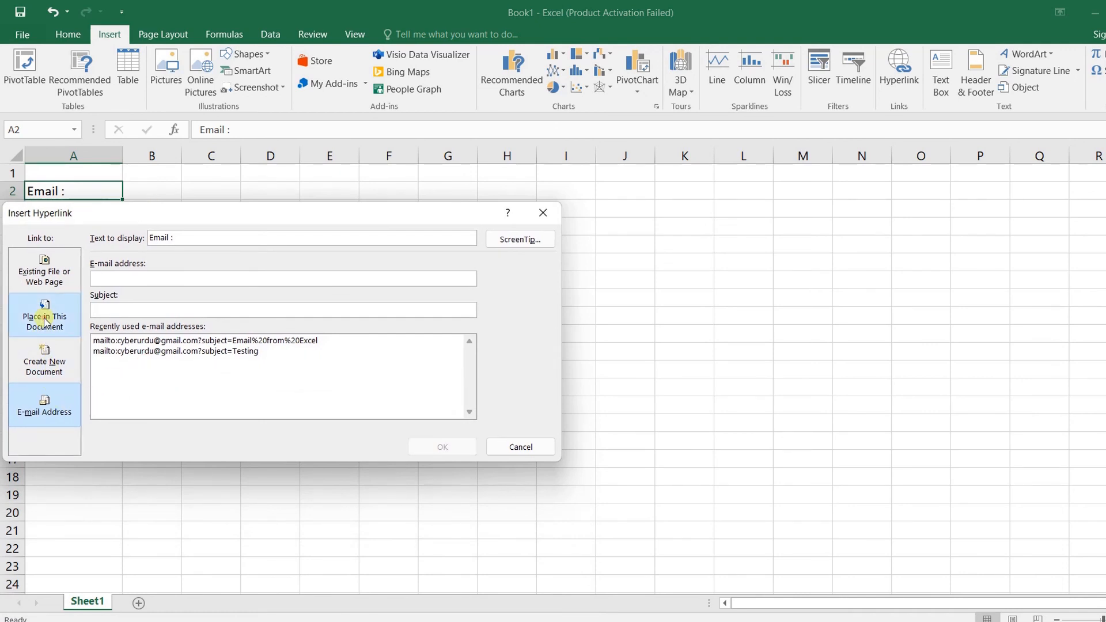
pyautogui.press('Escape')
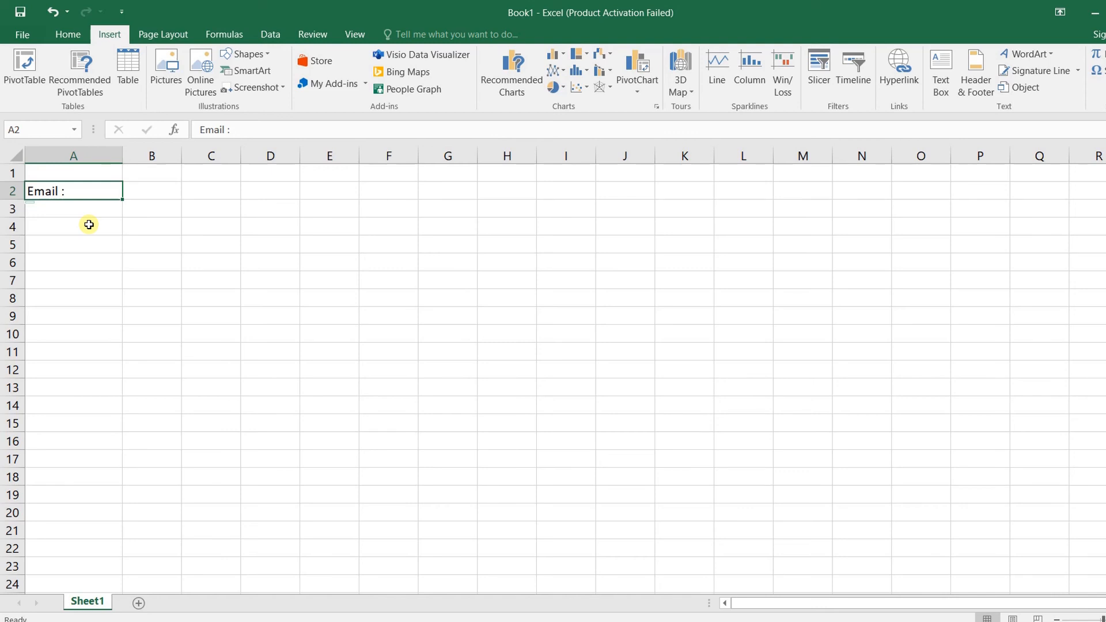
# Apply a yellow fill color to cell A13
pyautogui.click(57, 312)
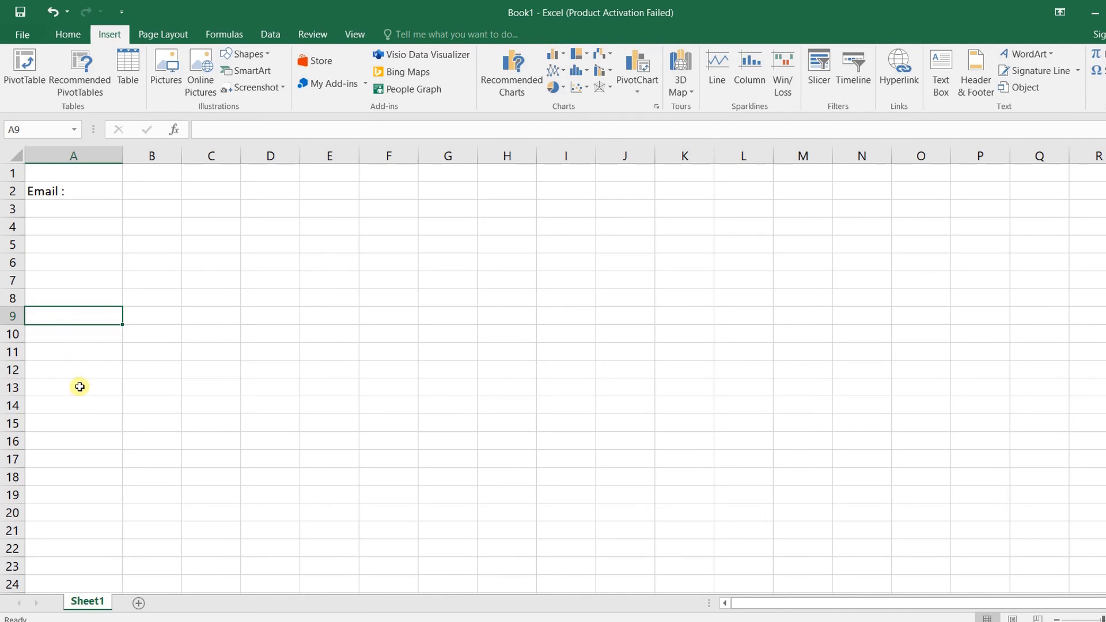
pyautogui.click(53, 34)
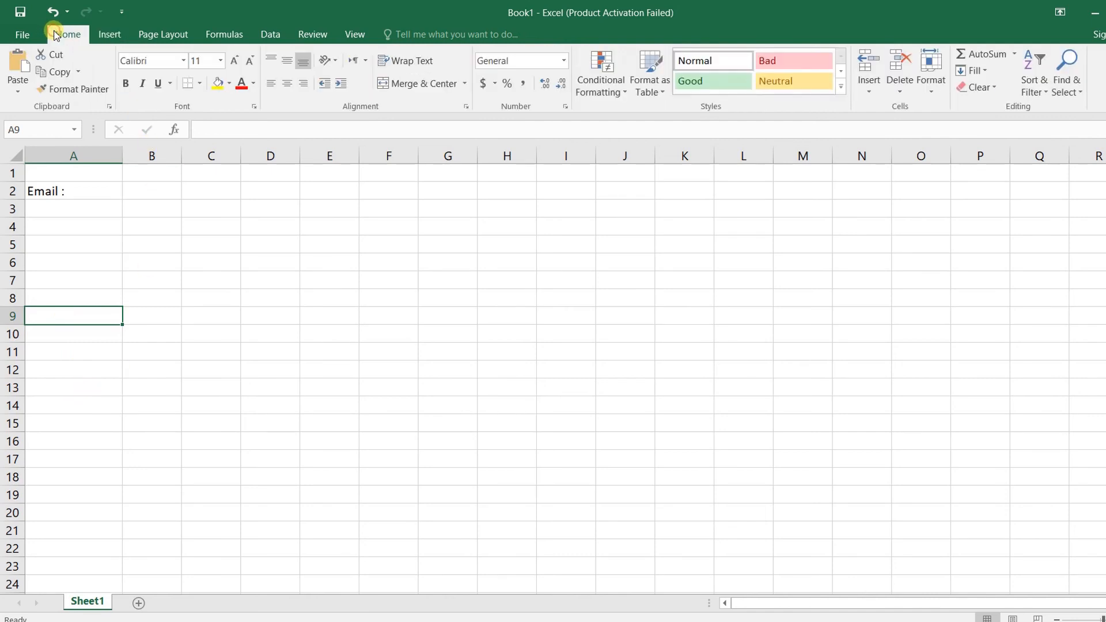
pyautogui.click(77, 390)
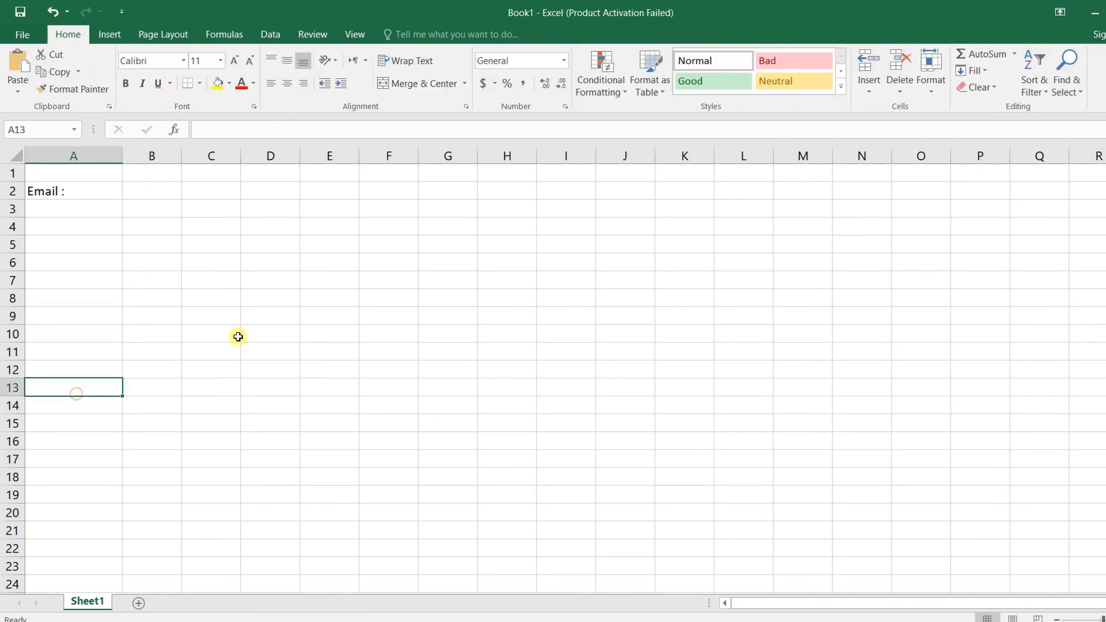
pyautogui.click(220, 87)
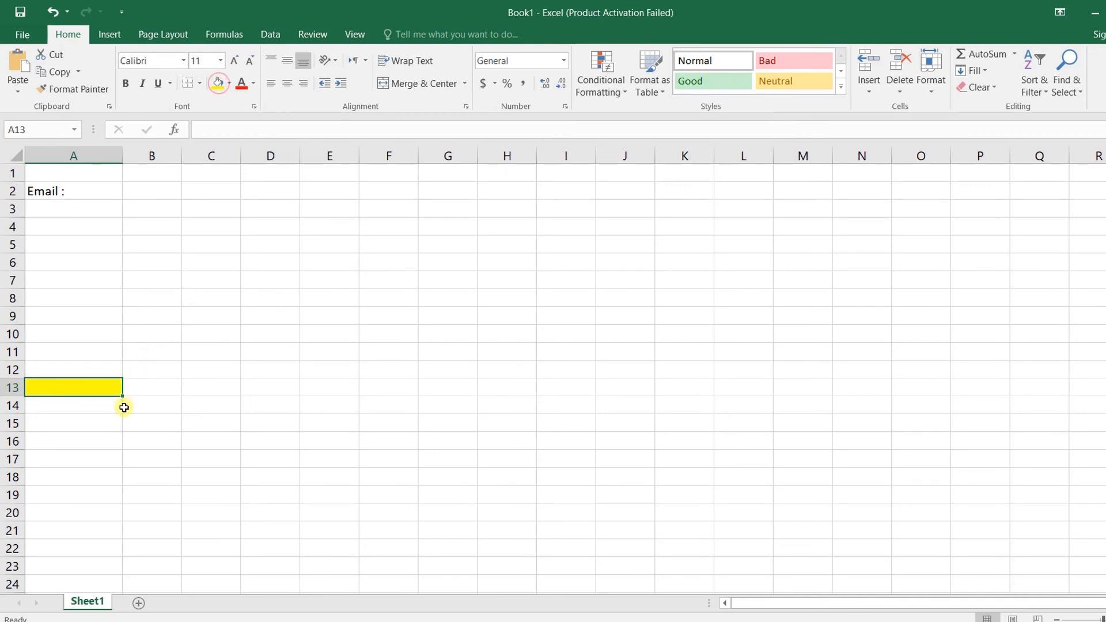
pyautogui.click(88, 420)
pyautogui.click(82, 392)
# Enter 'Yellow' in cell A2 in place of 'Email :'
pyautogui.hotkey('ctrl', 'Up')
pyautogui.write('Yellow')
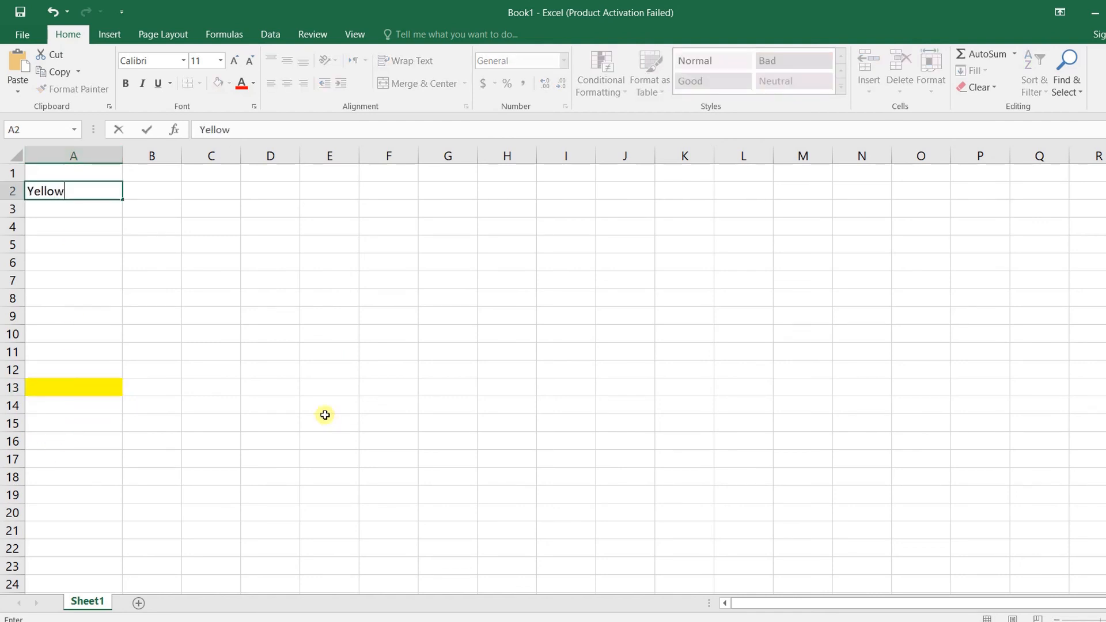
pyautogui.click(68, 214)
pyautogui.click(67, 188)
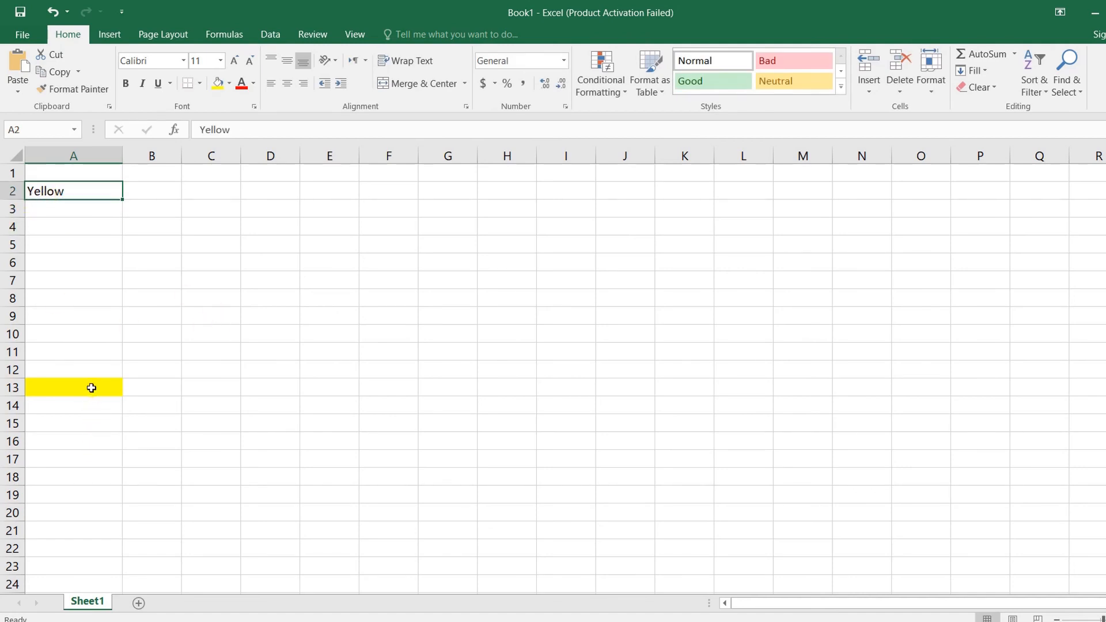
pyautogui.click(92, 388)
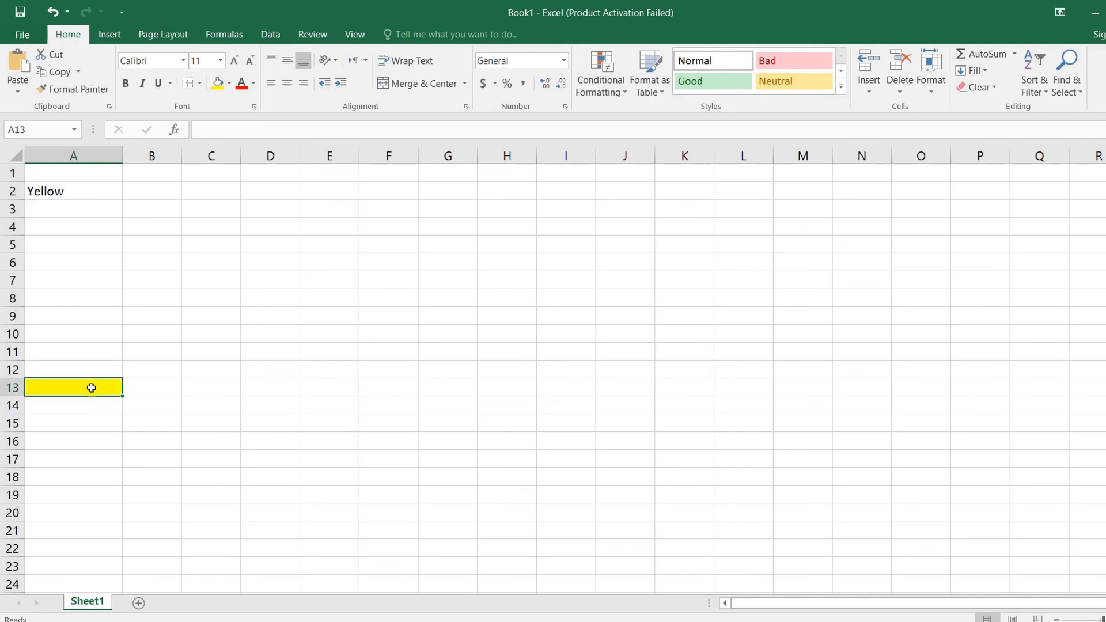
pyautogui.click(29, 132)
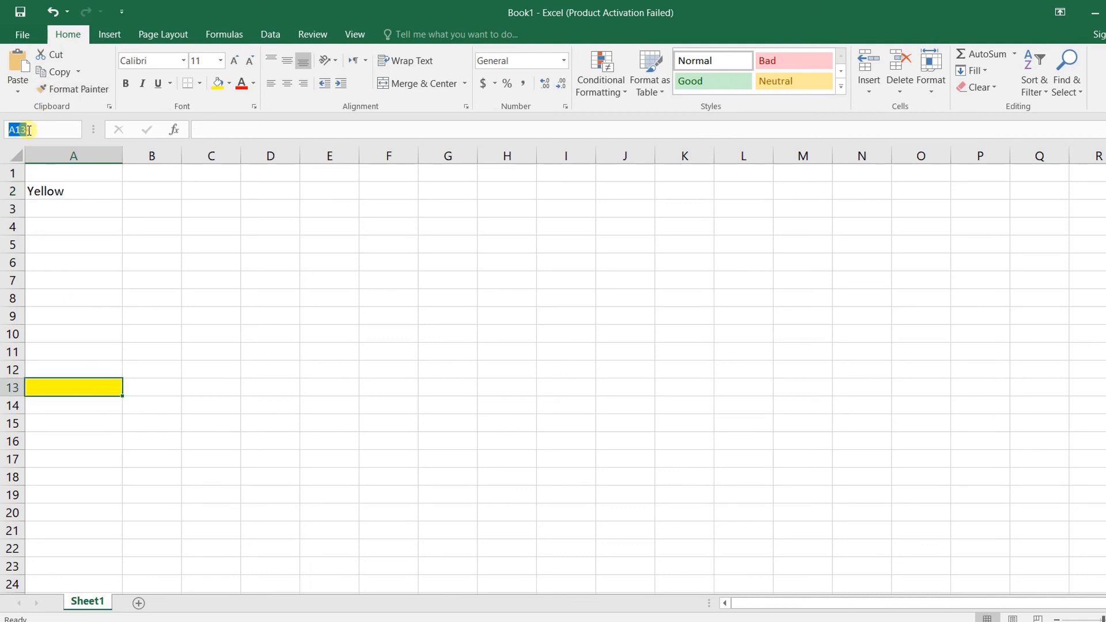
pyautogui.click(89, 191)
# Point A2's new hyperlink to cell reference A13 in this document
pyautogui.rightClick(89, 191)
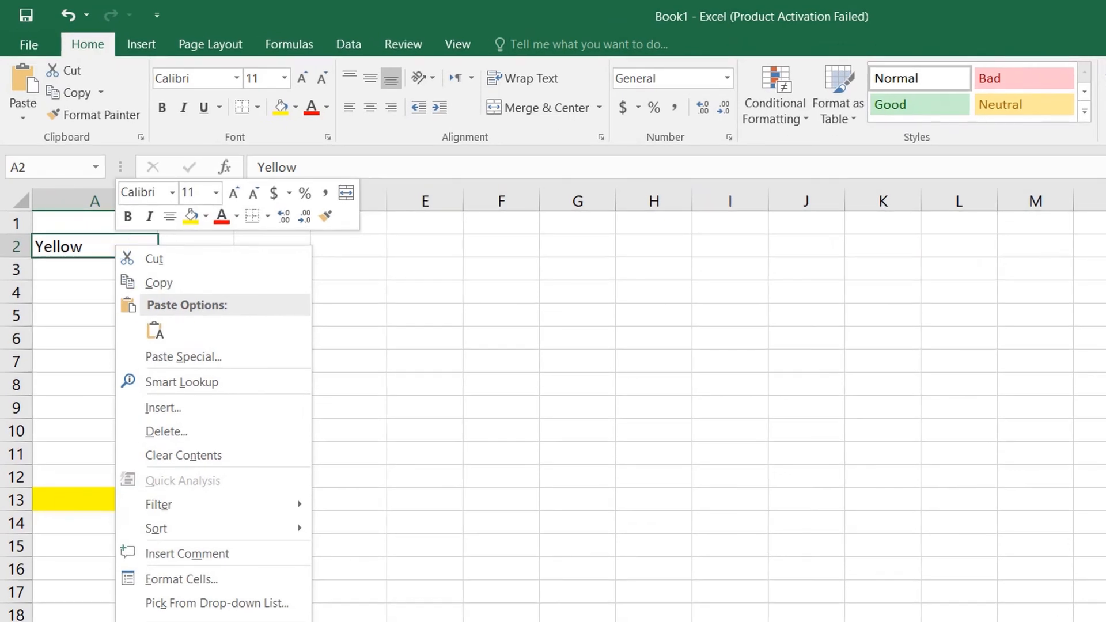
pyautogui.click(178, 621)
pyautogui.moveTo(224, 480); pyautogui.dragTo(224, 257)
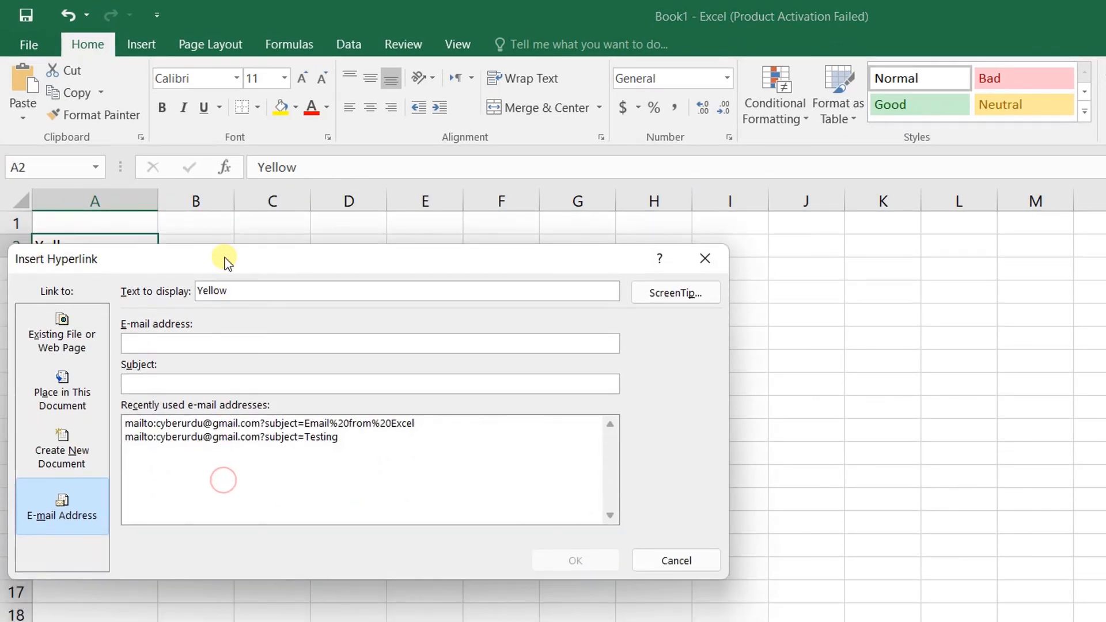
pyautogui.click(75, 386)
pyautogui.doubleClick(163, 342)
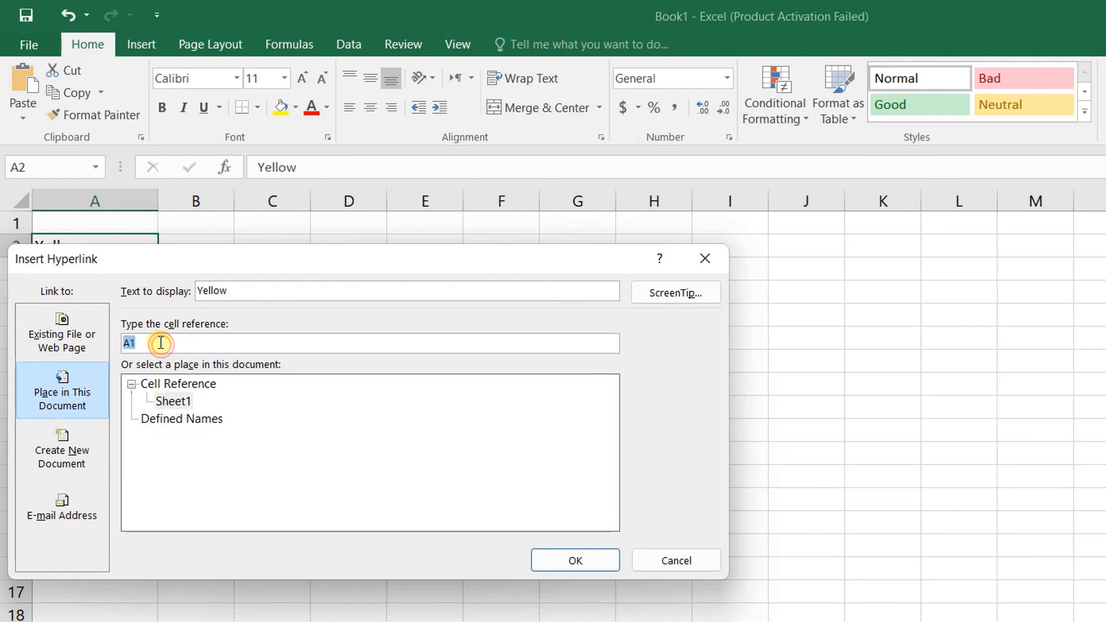
pyautogui.write('A13')
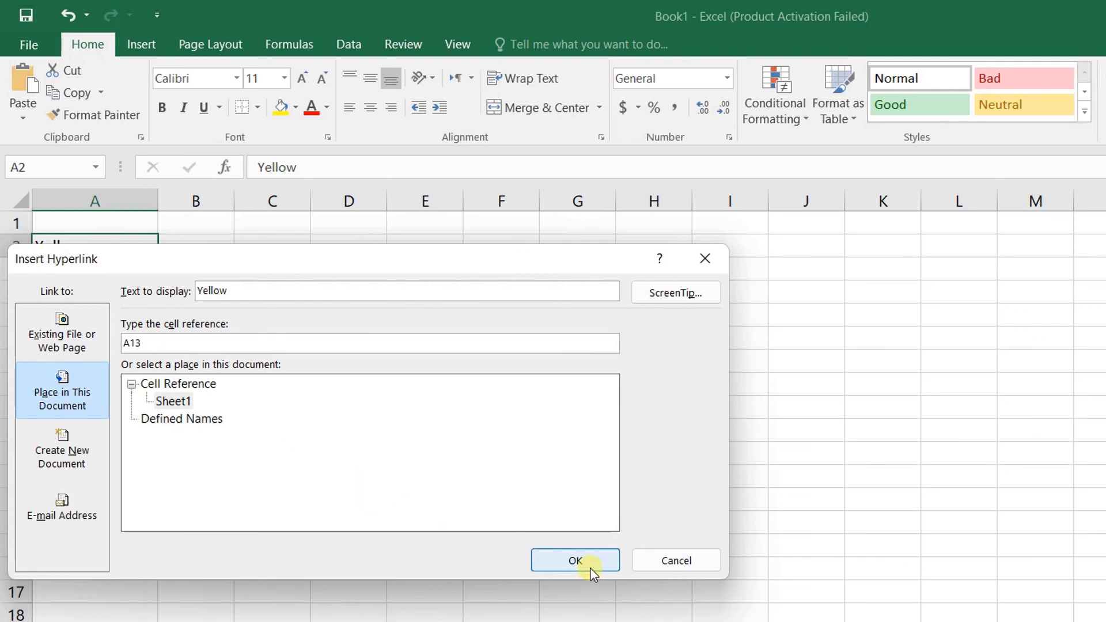
# Give the link the ScreenTip 'Go to Cell A13' and confirm it
pyautogui.click(670, 291)
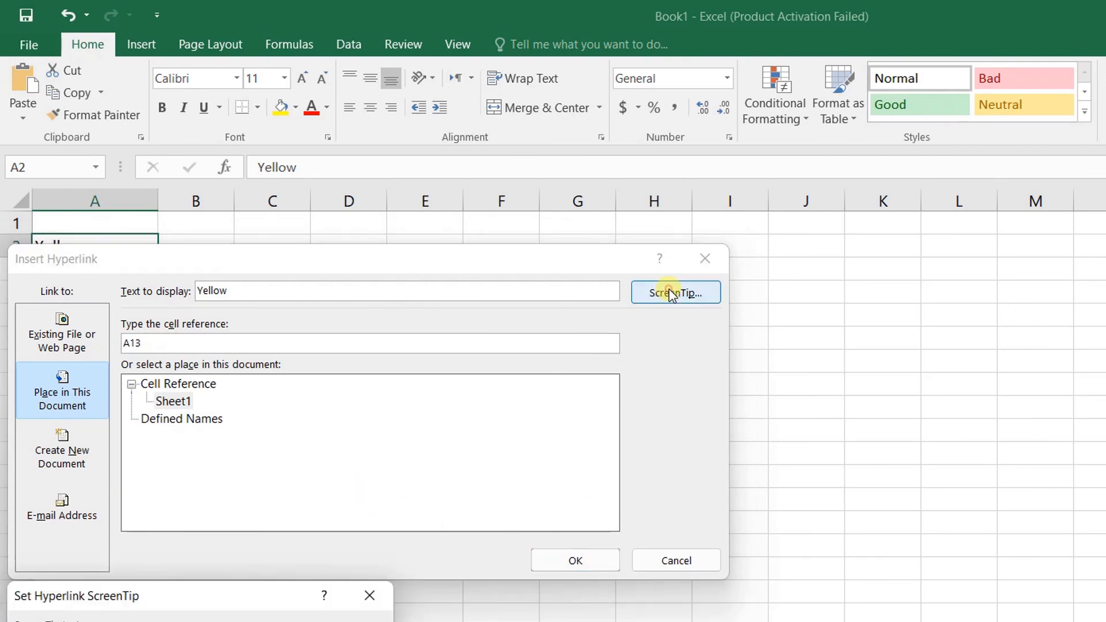
pyautogui.moveTo(86, 601); pyautogui.dragTo(123, 307)
pyautogui.write('Go ')
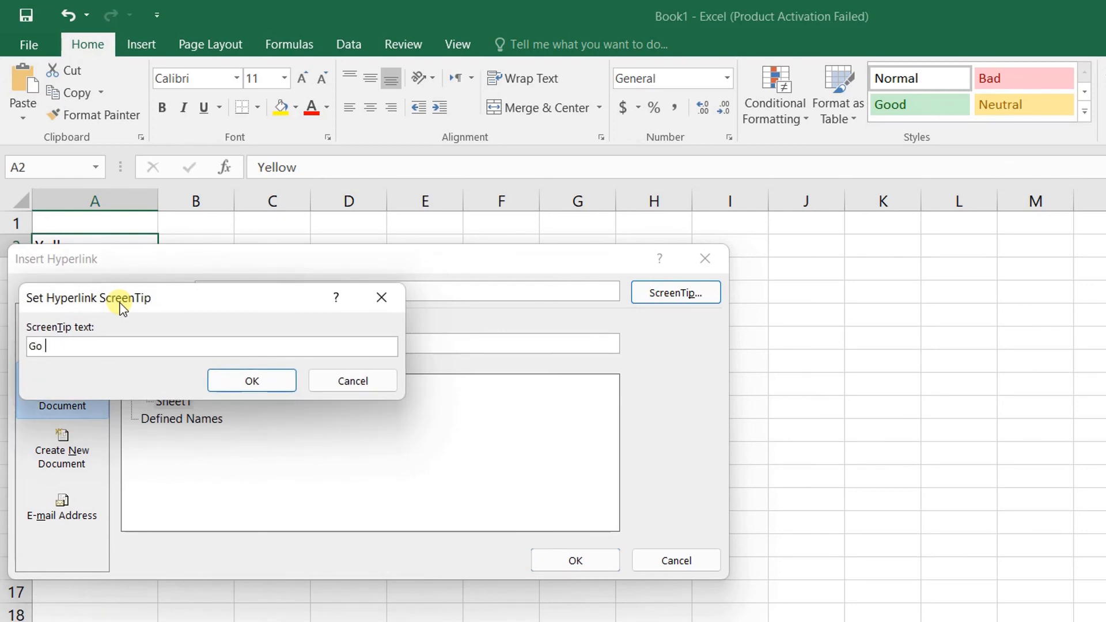
pyautogui.write('to Cell A13')
pyautogui.click(240, 385)
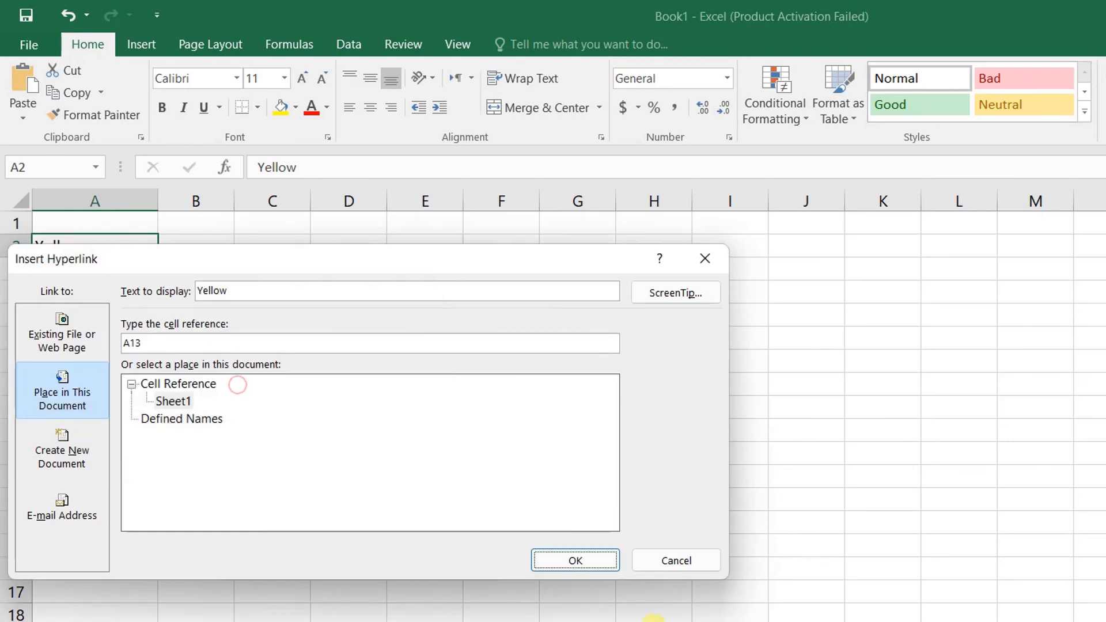
pyautogui.click(577, 560)
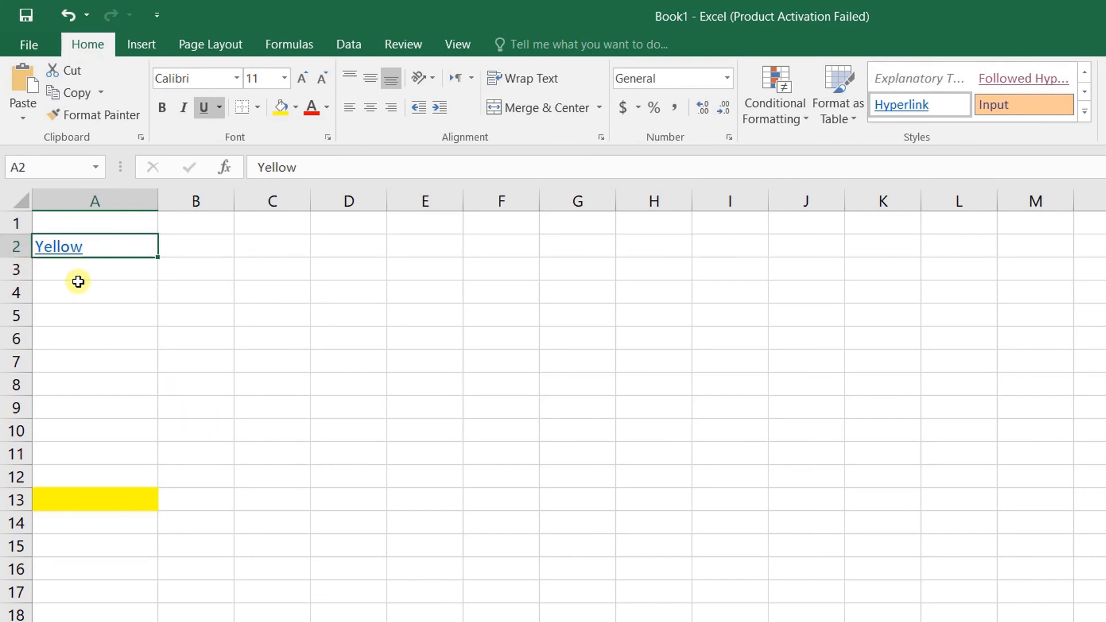
# Check the 'Go to Cell A13' ScreenTip on Yellow and follow the link to A13
pyautogui.moveTo(71, 256)
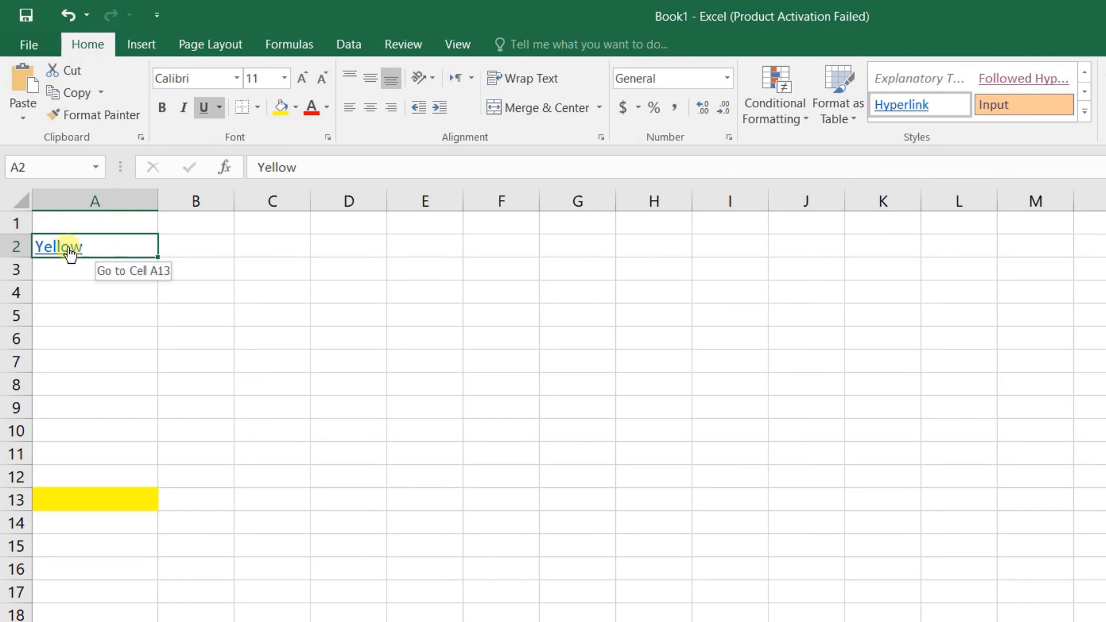
pyautogui.click(68, 252)
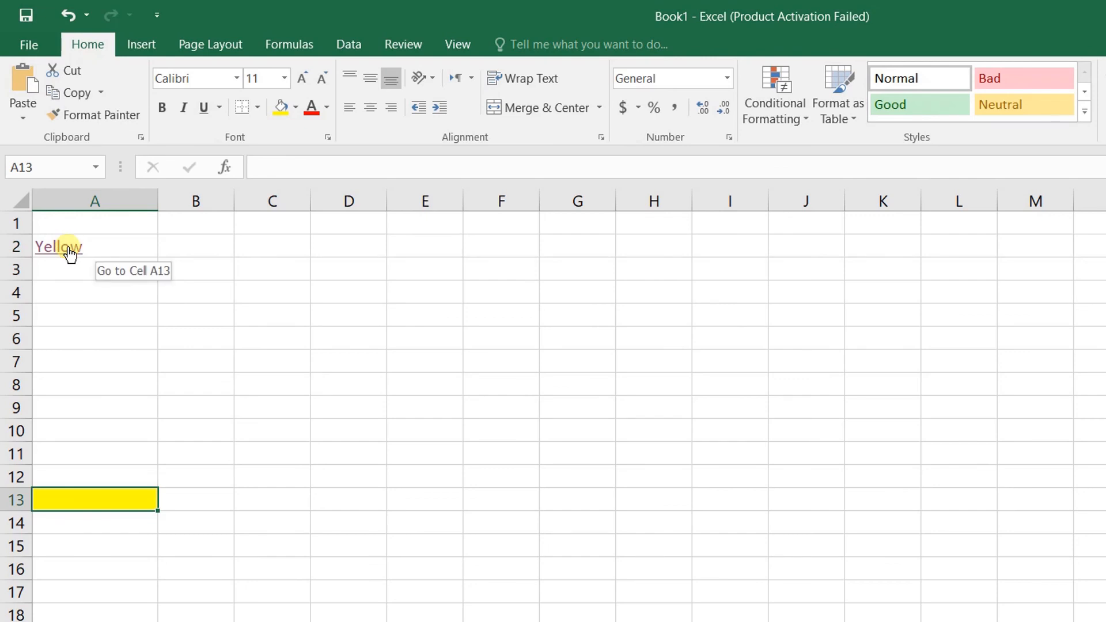